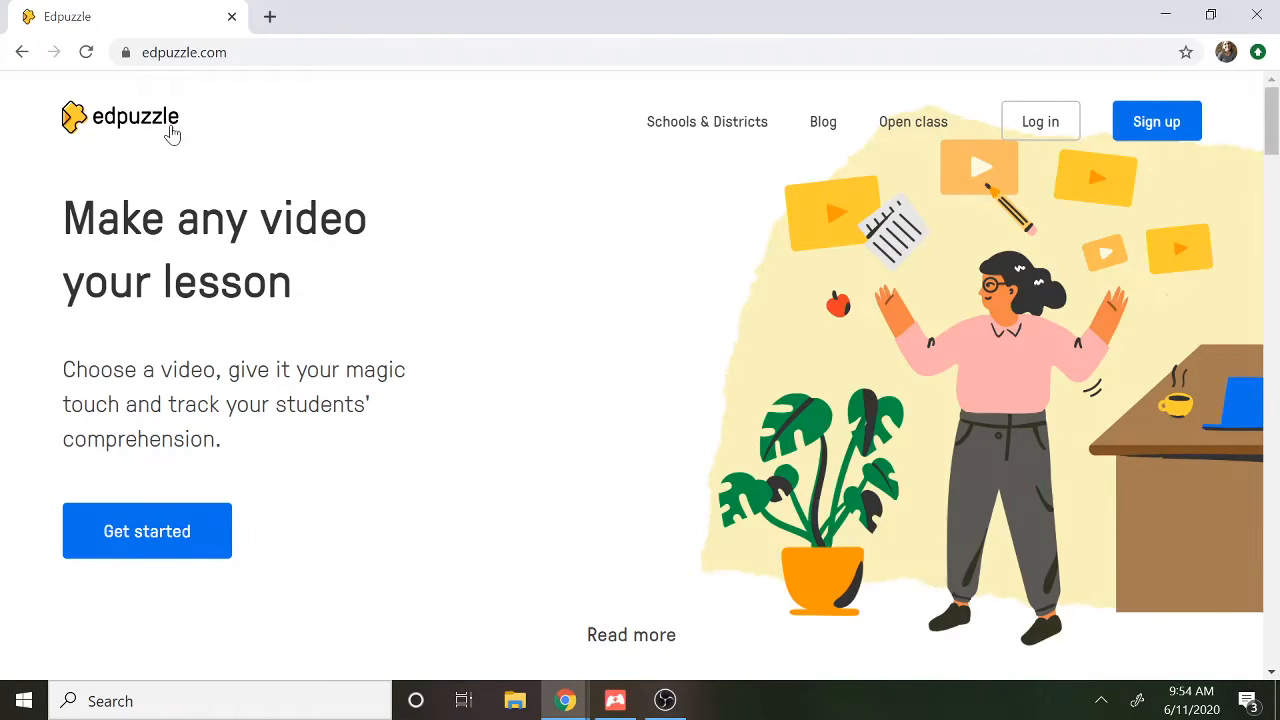
# Log in with the teacher account, entering the account e-mail and password
pyautogui.click(1064, 134)
pyautogui.click(548, 398)
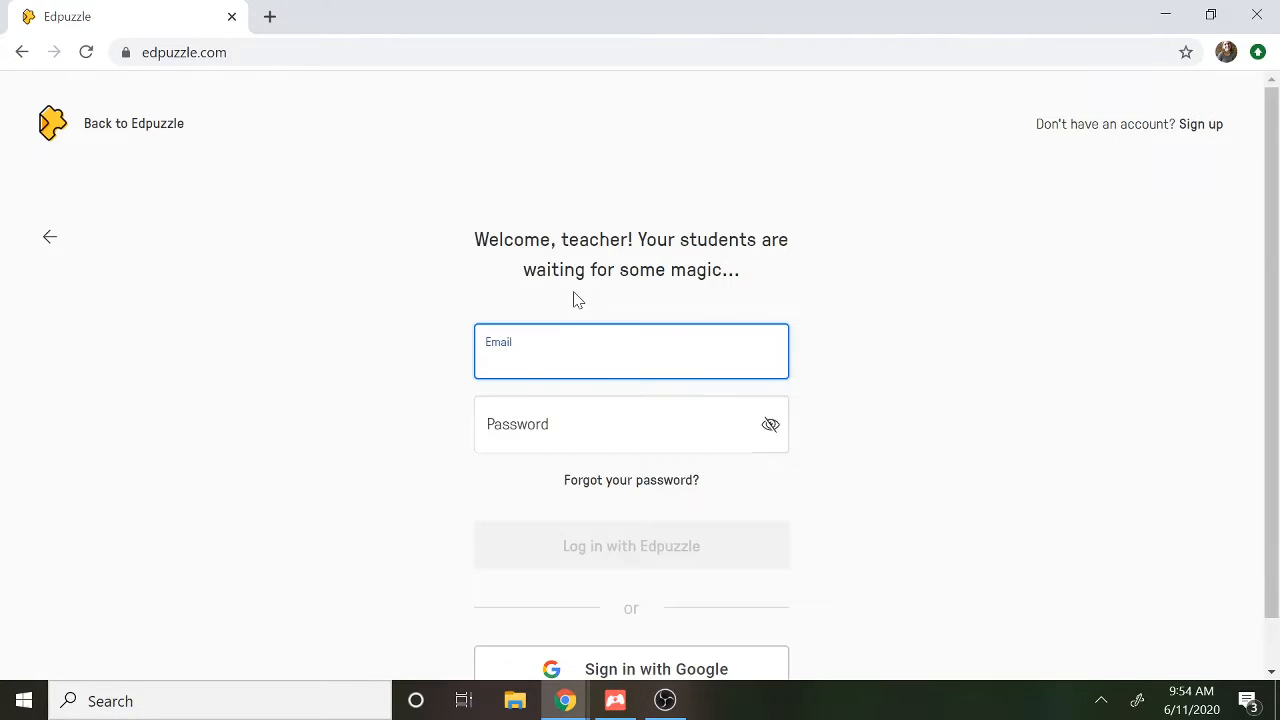
pyautogui.press('Tab')
pyautogui.write('*************')
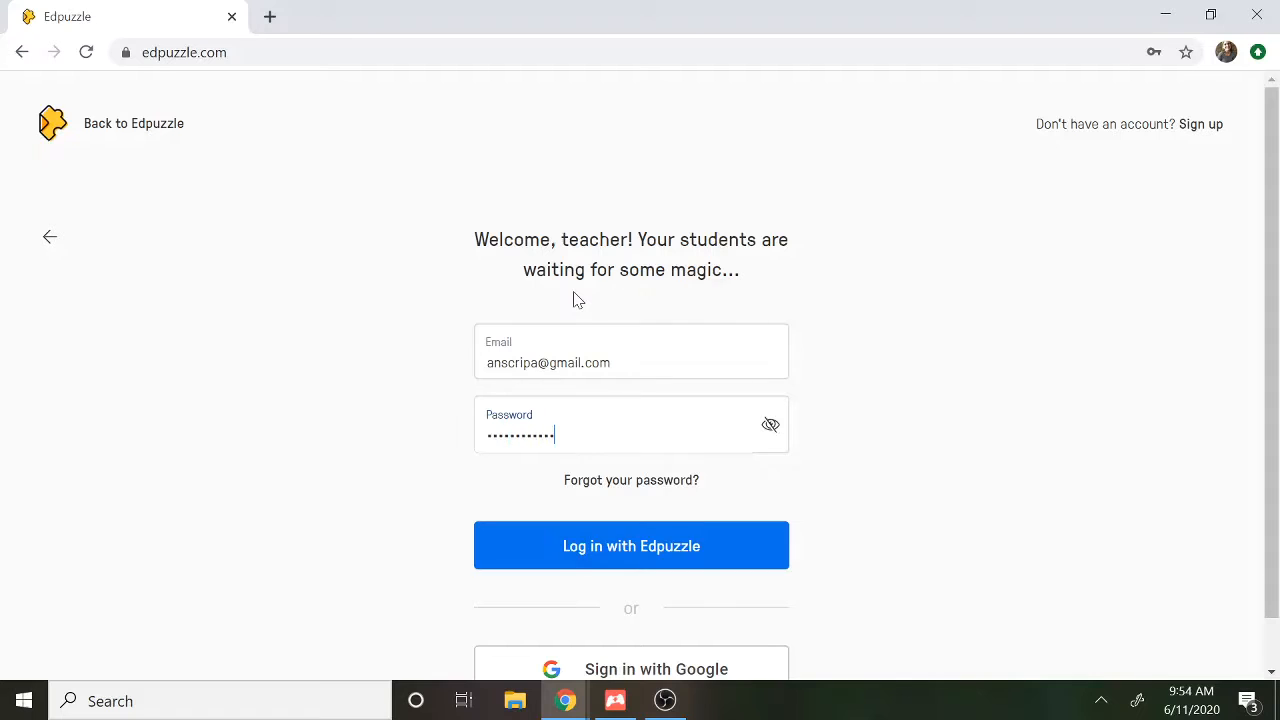
pyautogui.press('Return')
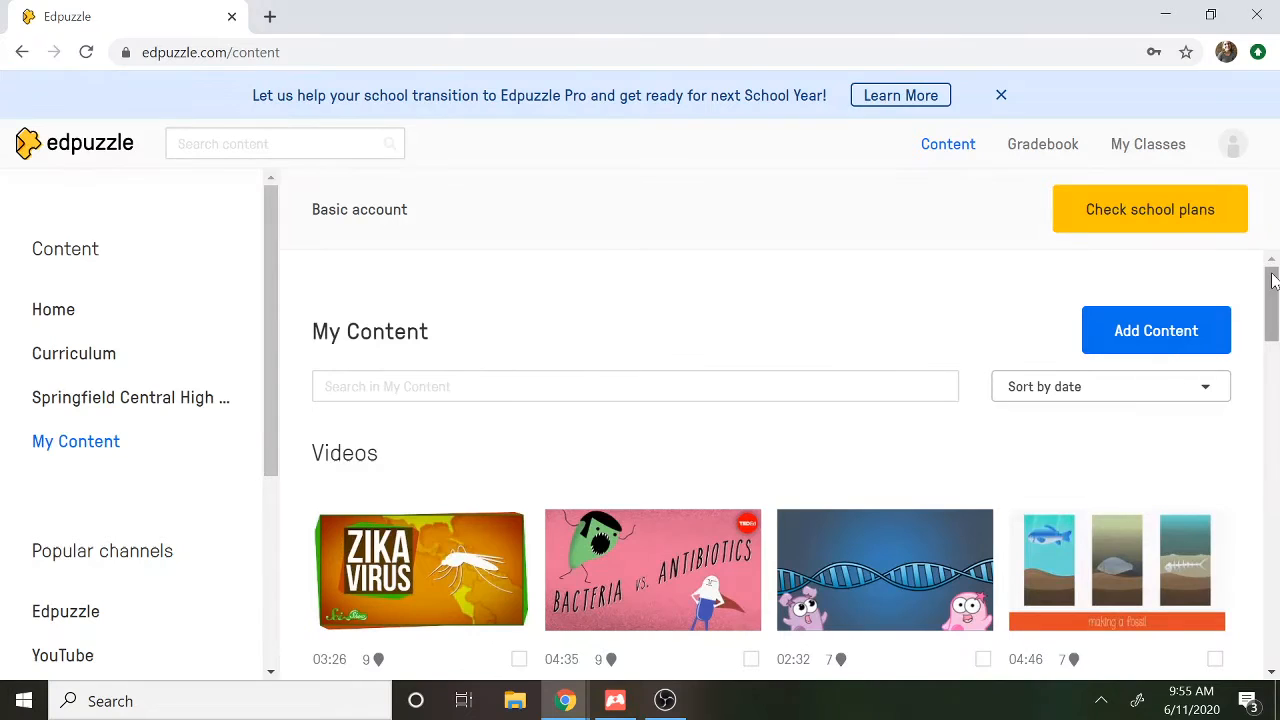
# Look through the video collections in My Content, the school's shared library and Home
pyautogui.moveTo(1272, 283); pyautogui.dragTo(1276, 525)
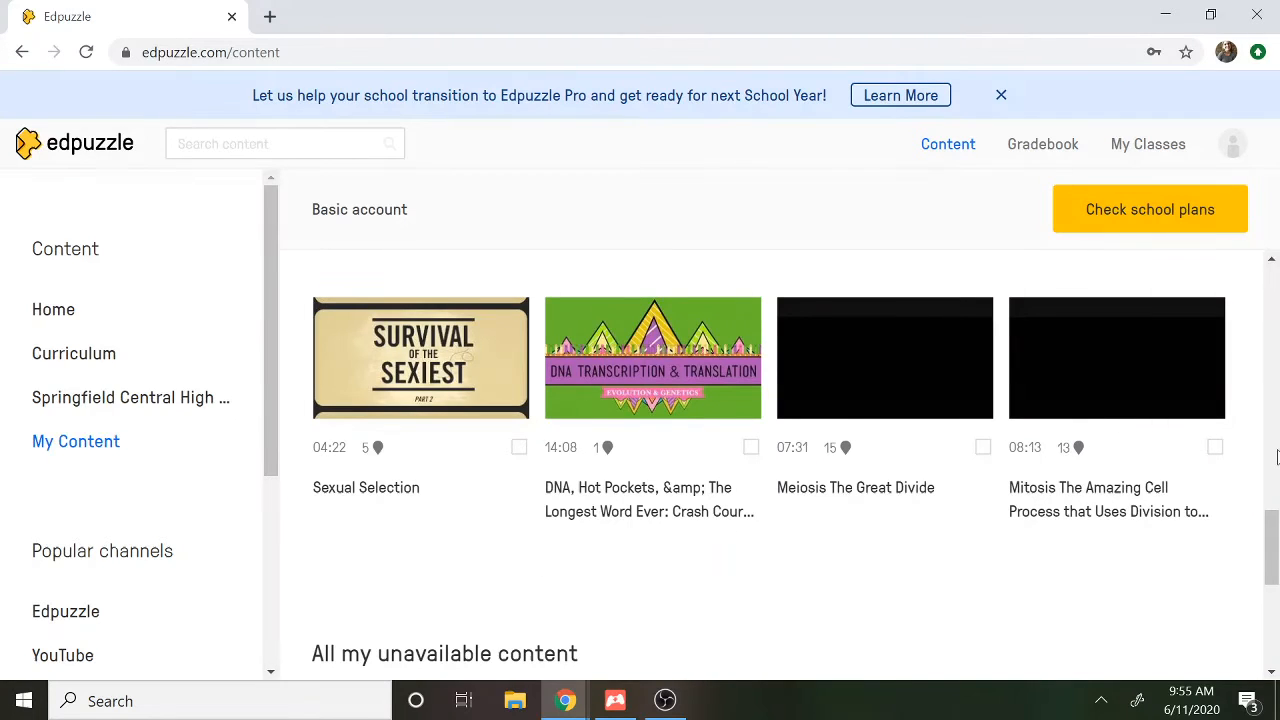
pyautogui.moveTo(1273, 540); pyautogui.dragTo(1273, 332)
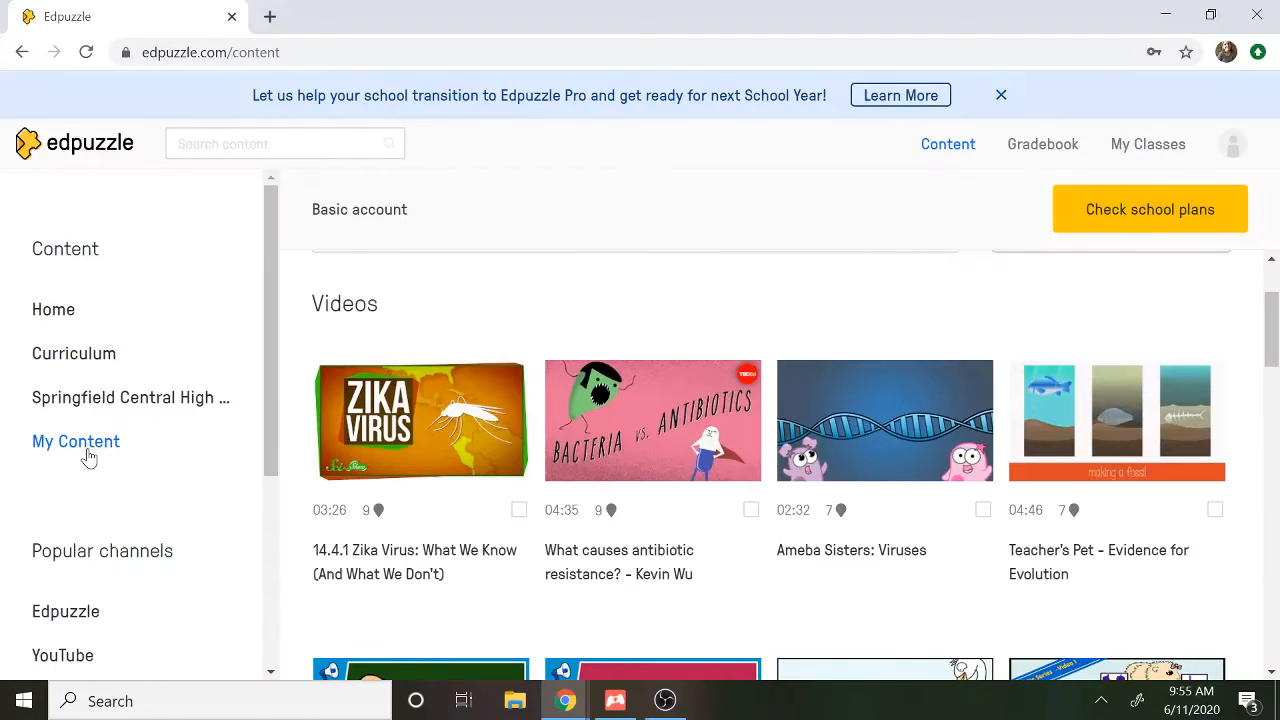
pyautogui.click(98, 408)
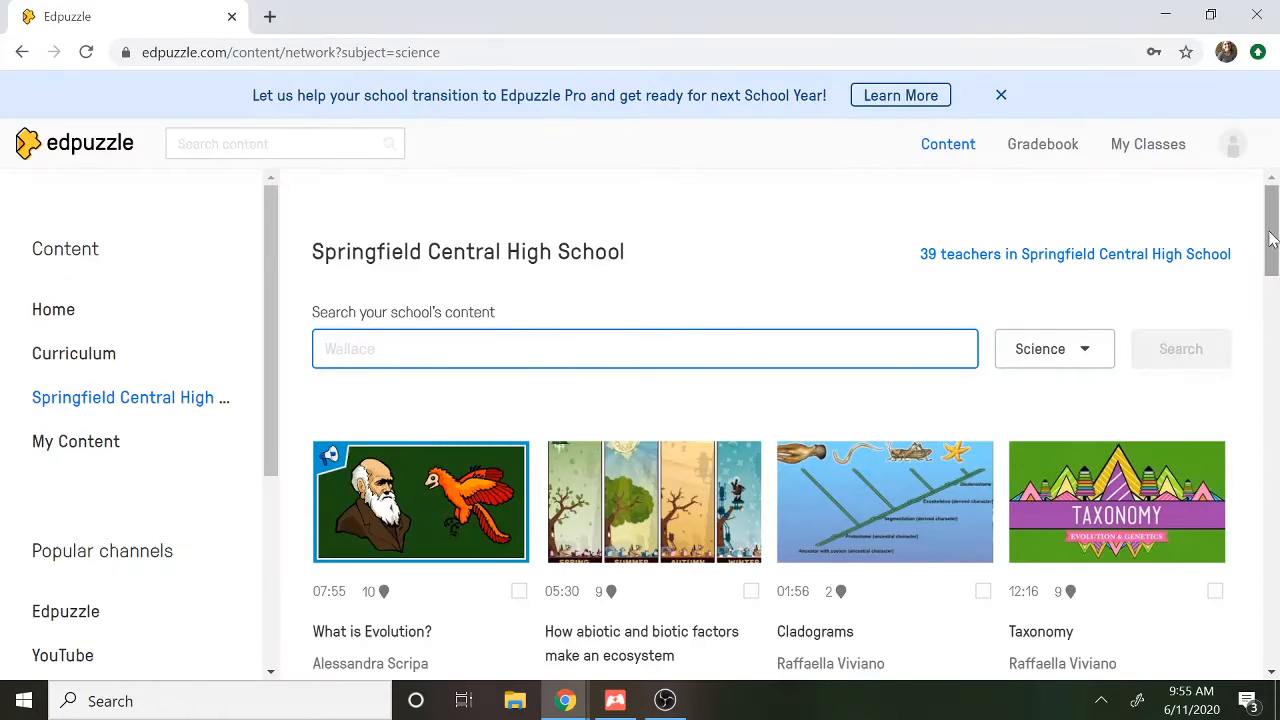
pyautogui.moveTo(1272, 236); pyautogui.dragTo(1223, 240)
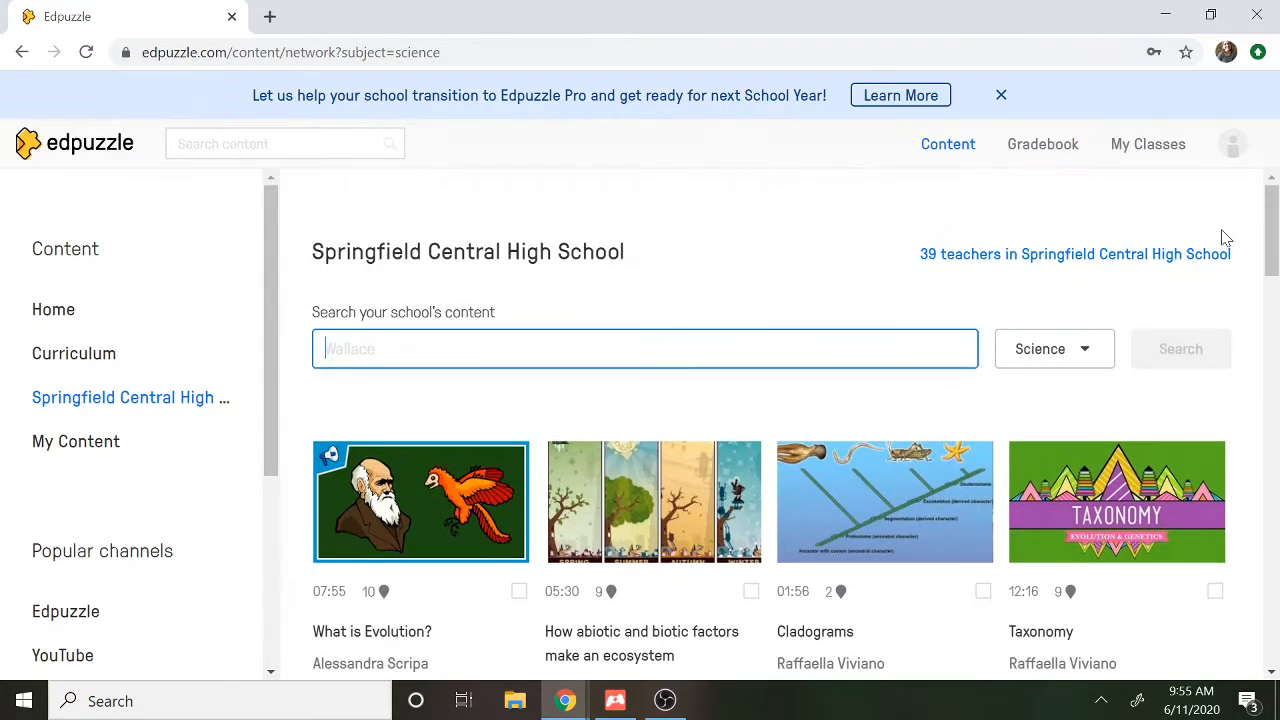
pyautogui.click(67, 319)
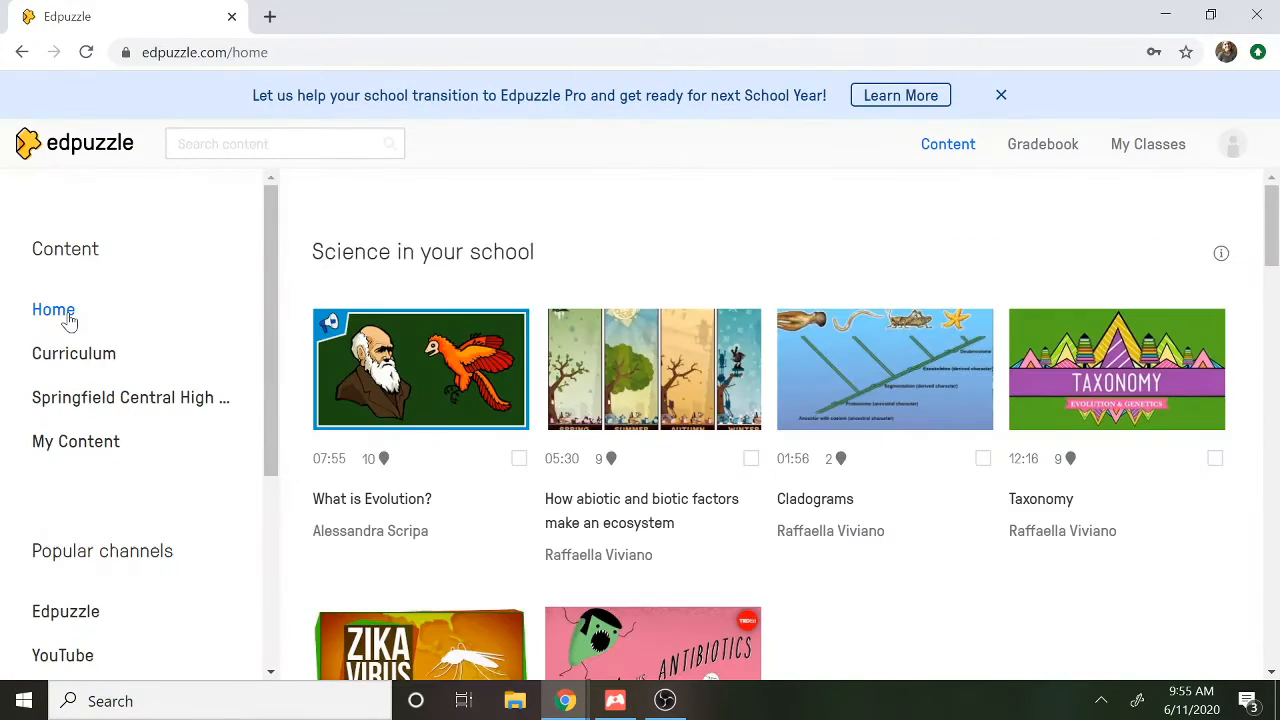
pyautogui.moveTo(1271, 245); pyautogui.dragTo(1277, 131)
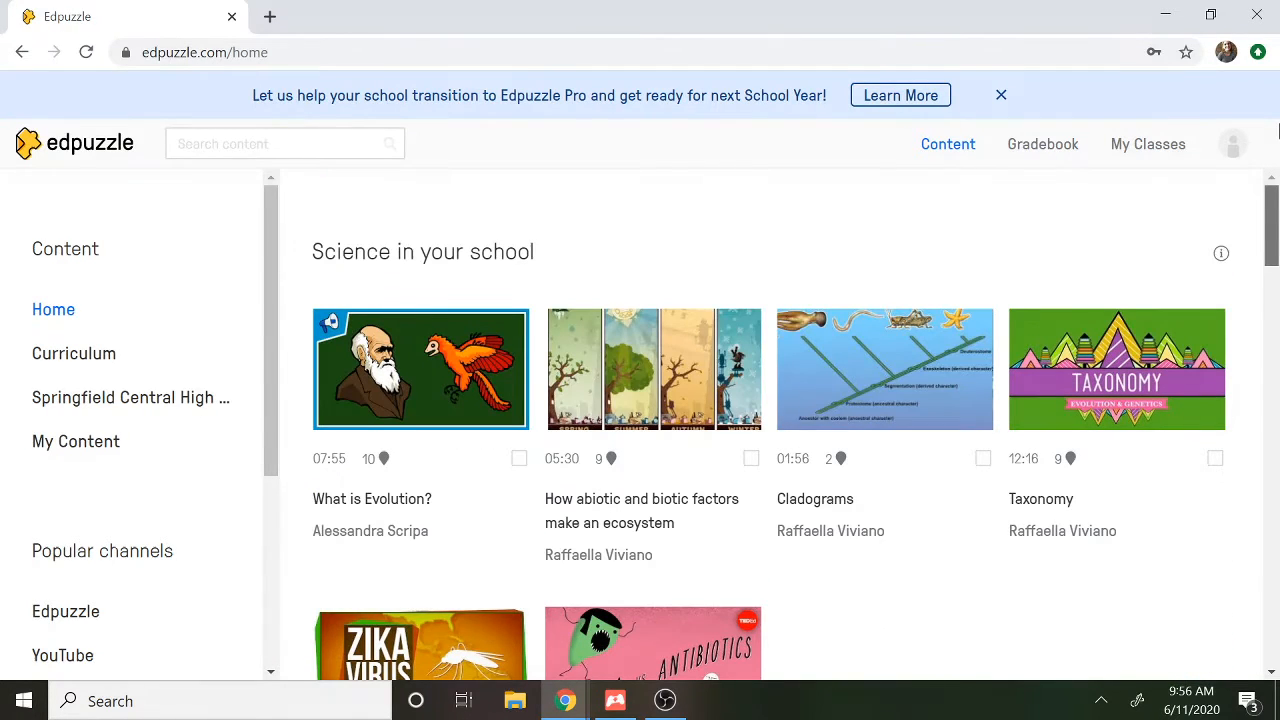
# Search all content for "cells" and look through the Edpuzzle and YouTube results
pyautogui.click(220, 144)
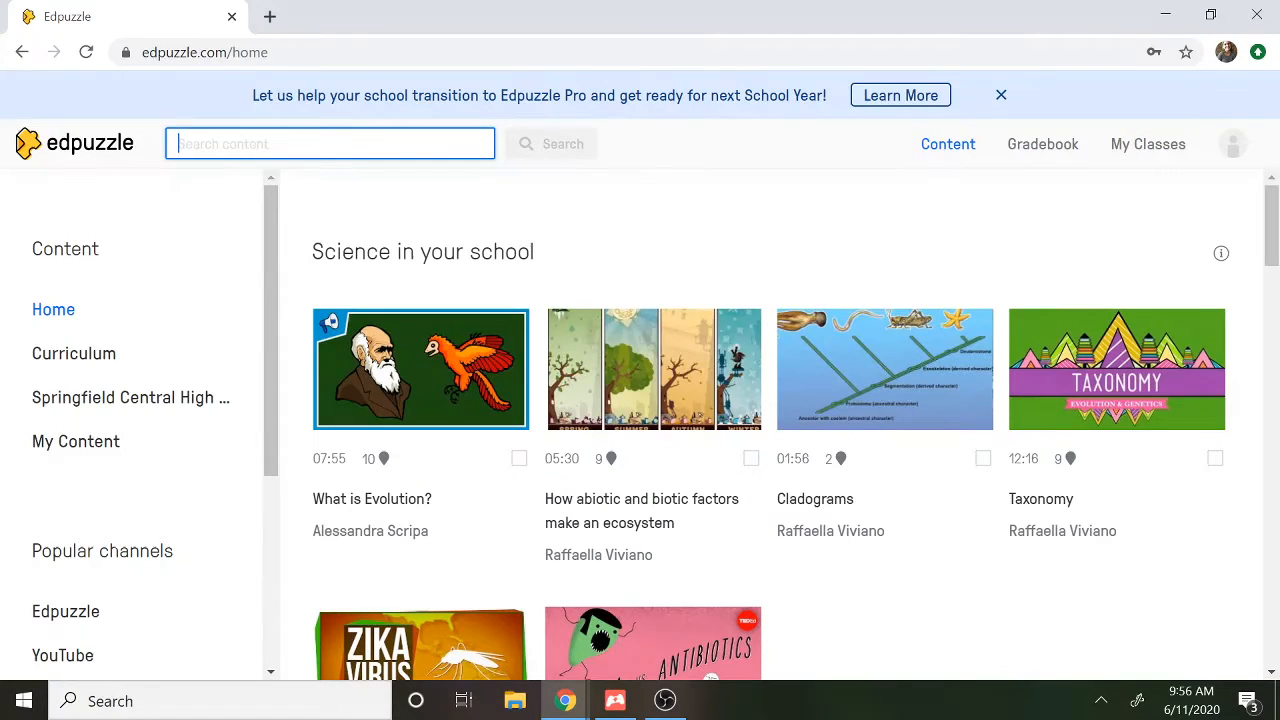
pyautogui.write('cells')
pyautogui.press('Return')
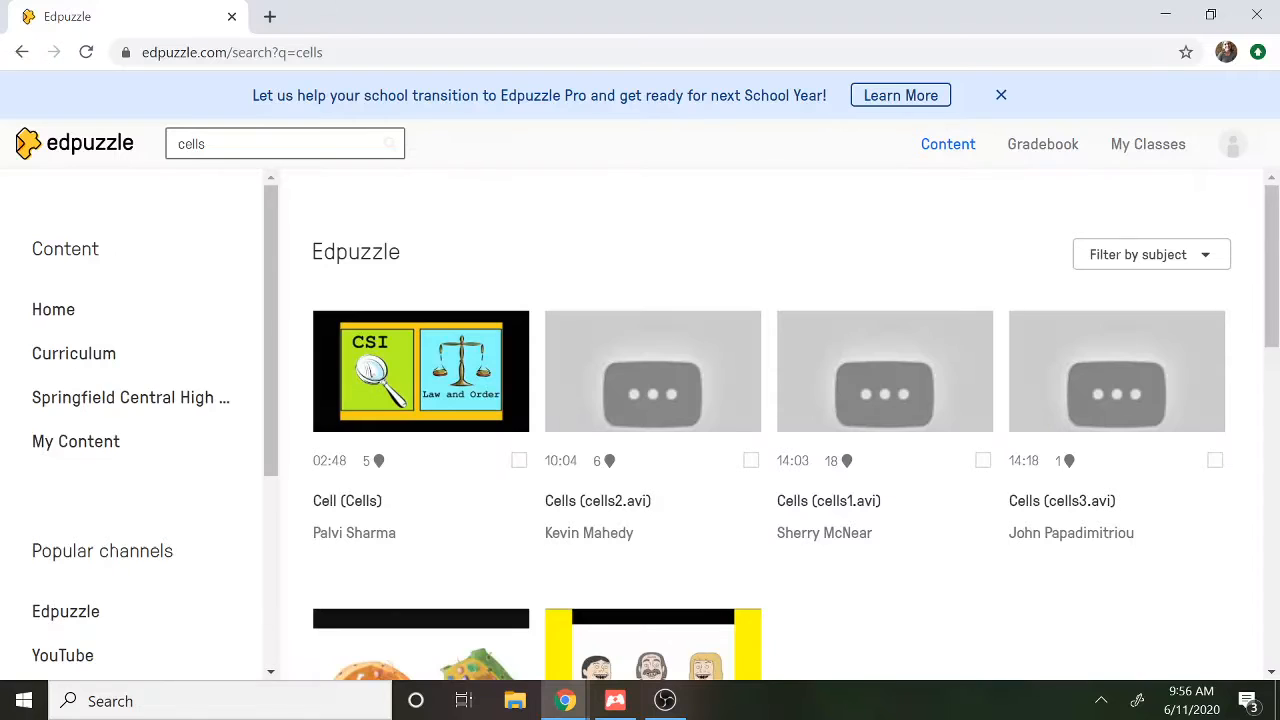
pyautogui.moveTo(1268, 251); pyautogui.dragTo(1275, 657)
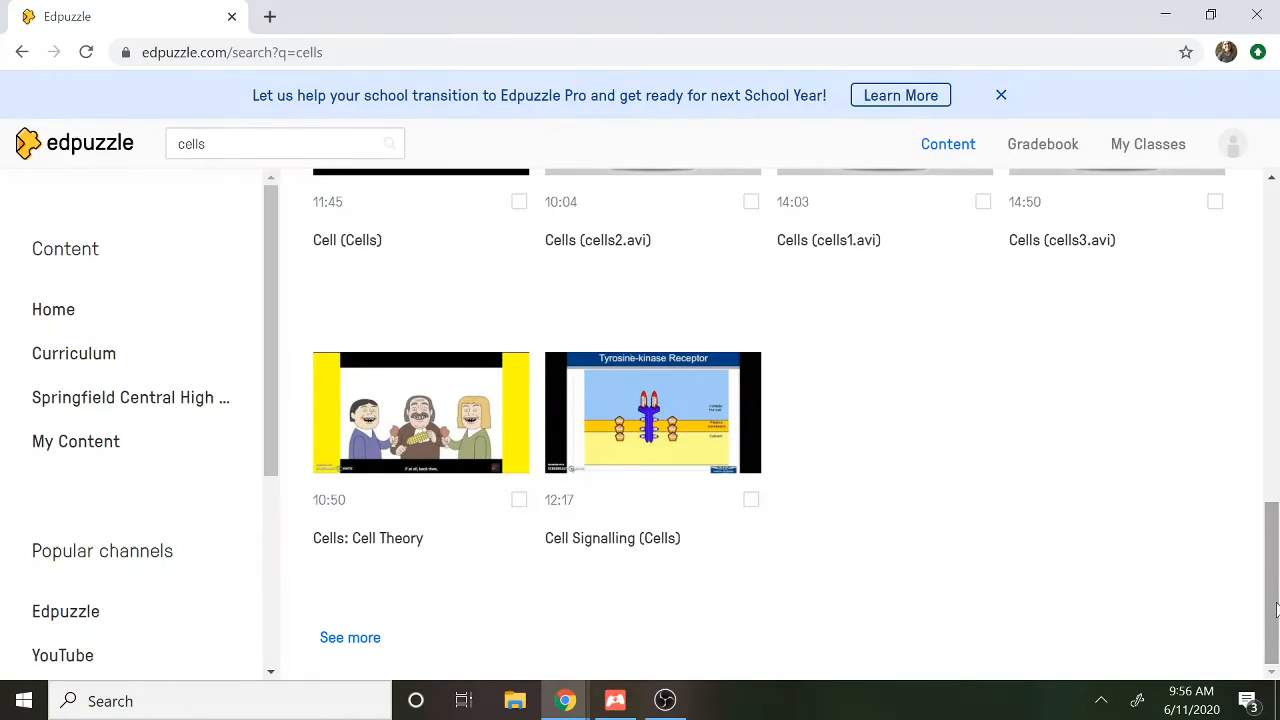
pyautogui.moveTo(1275, 610); pyautogui.dragTo(1250, 530)
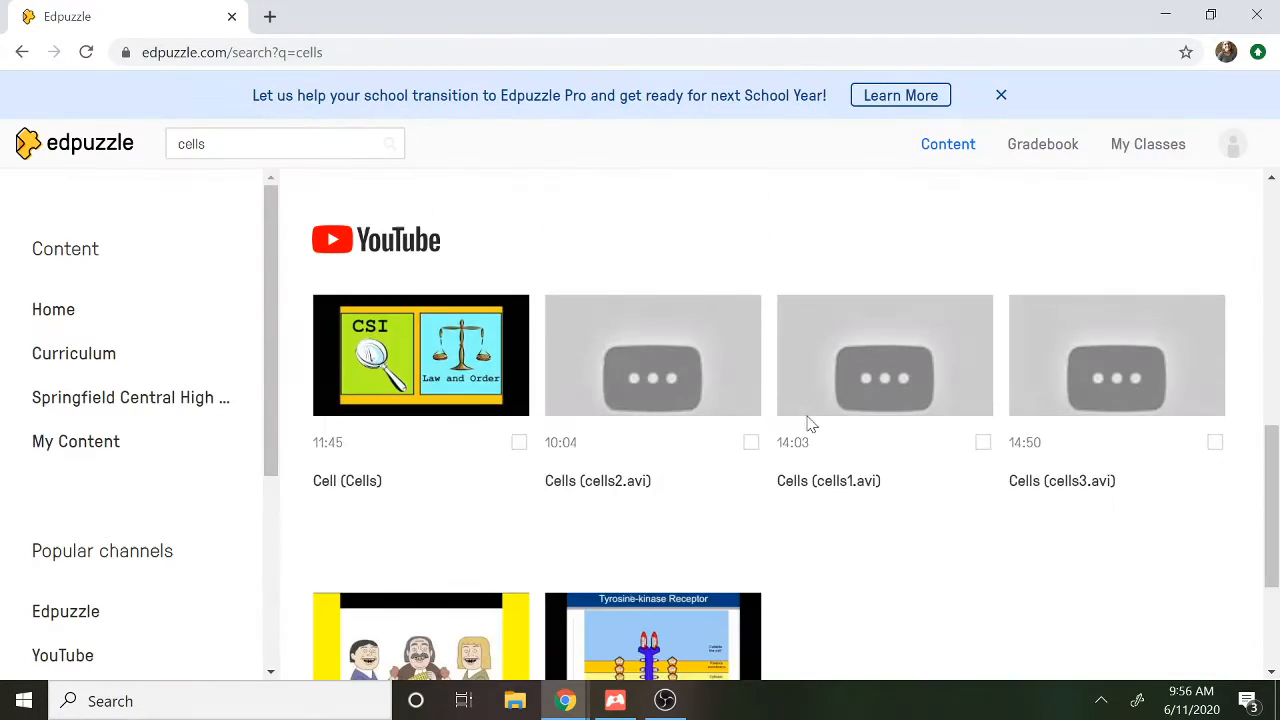
# Restrict the "cells" search to the YouTube channel and look through its videos
pyautogui.moveTo(266, 349); pyautogui.dragTo(266, 405)
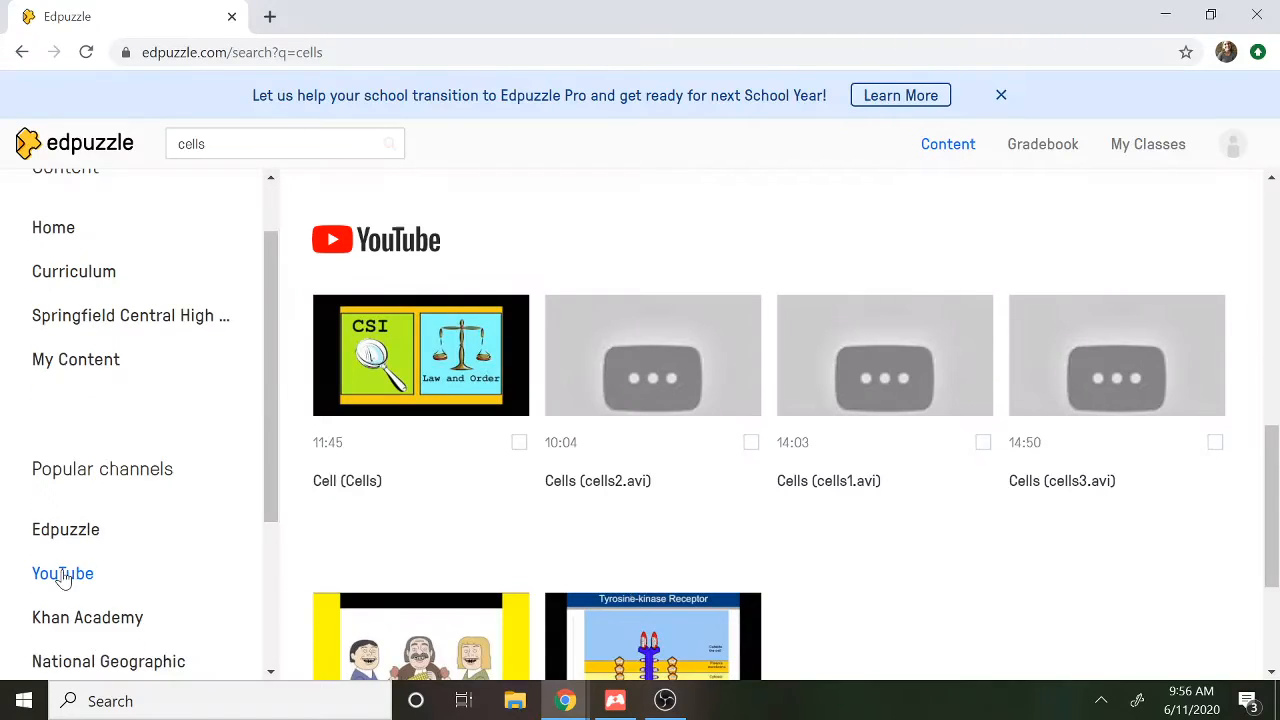
pyautogui.click(62, 575)
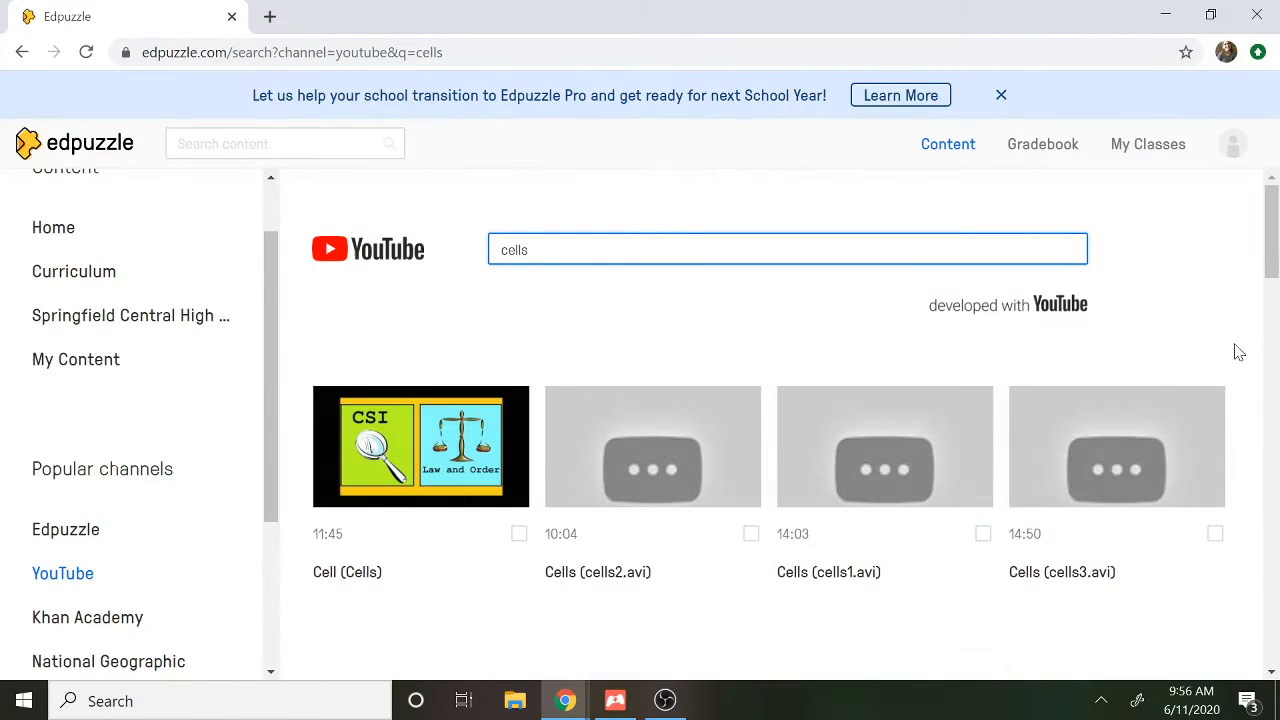
pyautogui.moveTo(1271, 262); pyautogui.dragTo(1270, 407)
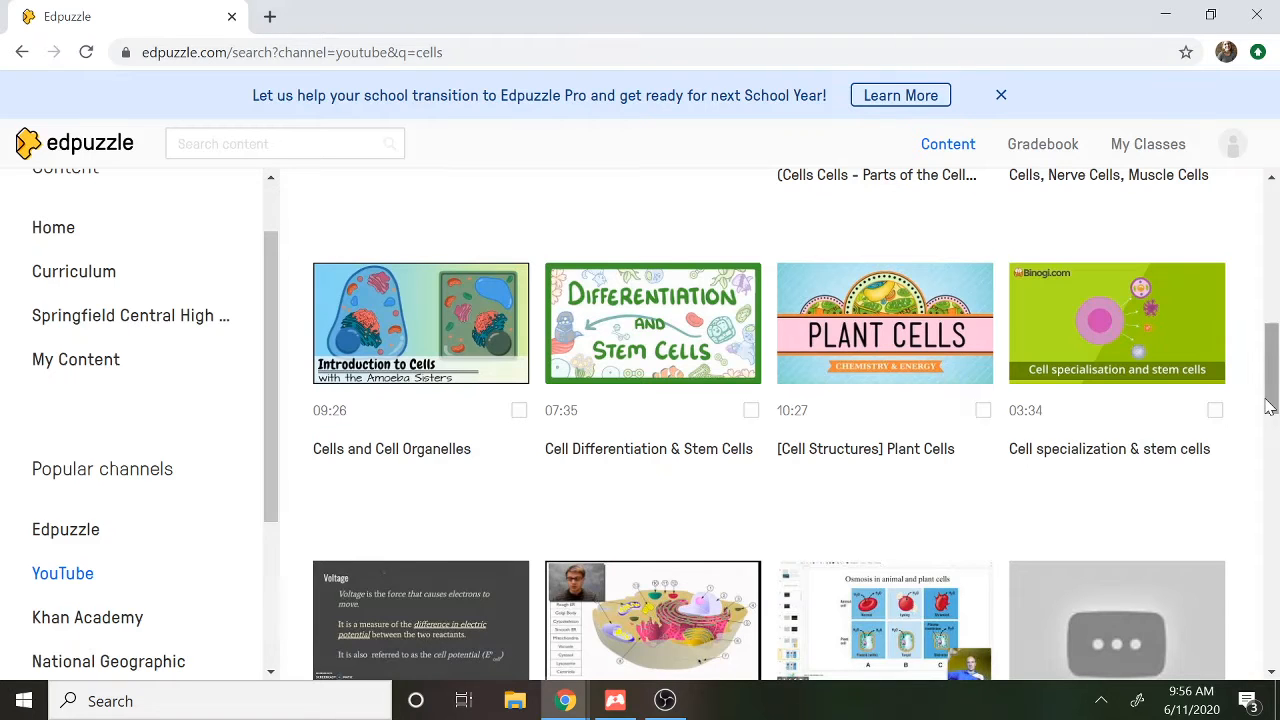
pyautogui.moveTo(1267, 407); pyautogui.dragTo(1258, 235)
# Search the YouTube channel for "evolution" instead
pyautogui.moveTo(530, 250); pyautogui.dragTo(386, 254)
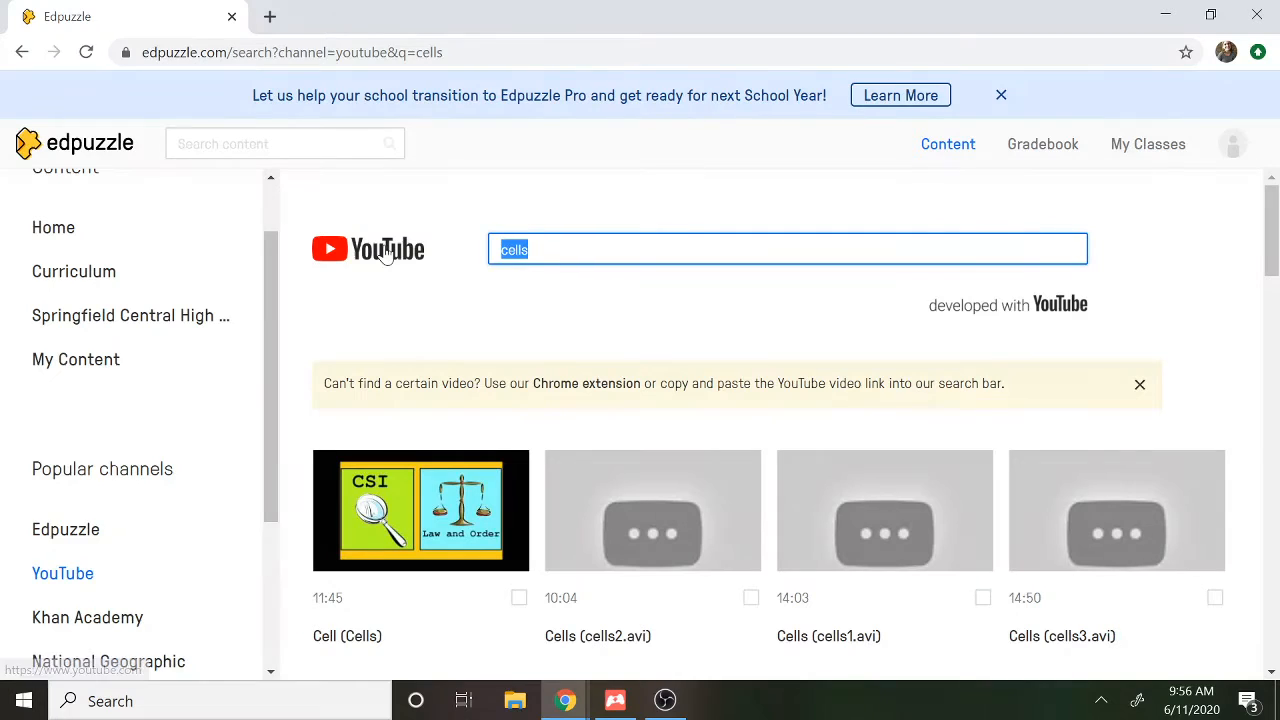
pyautogui.write('evolution')
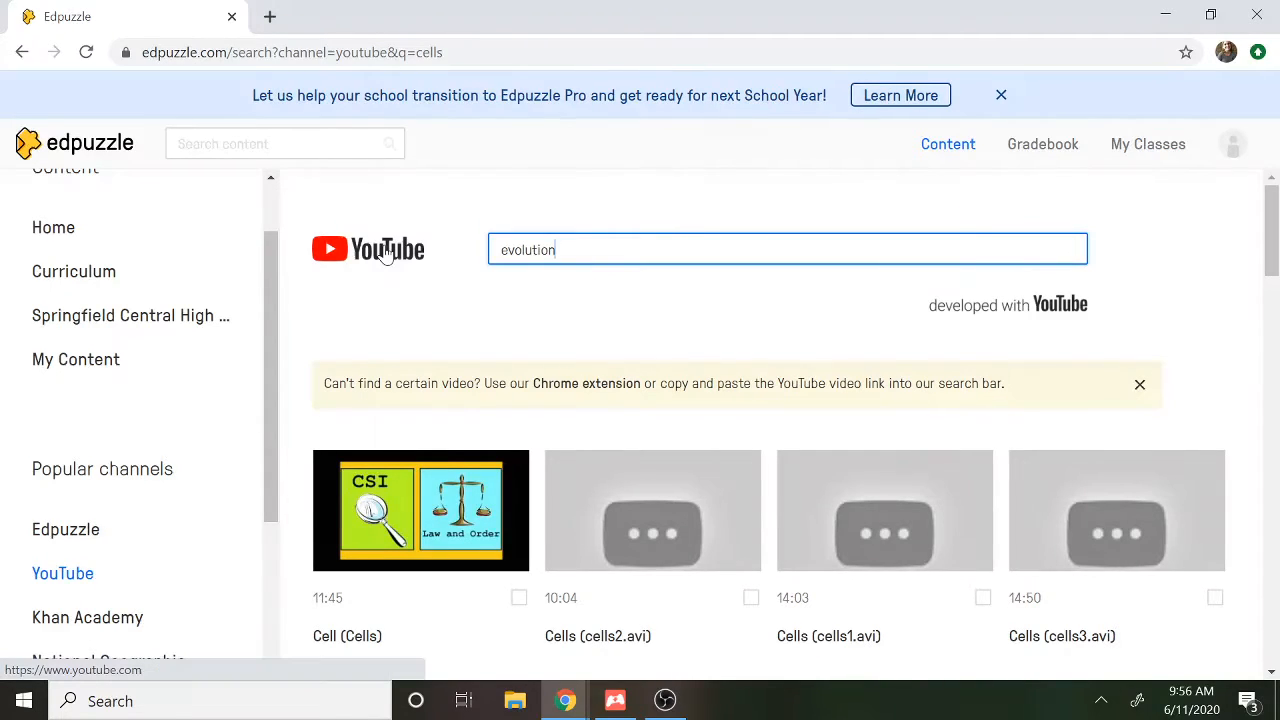
pyautogui.press('Return')
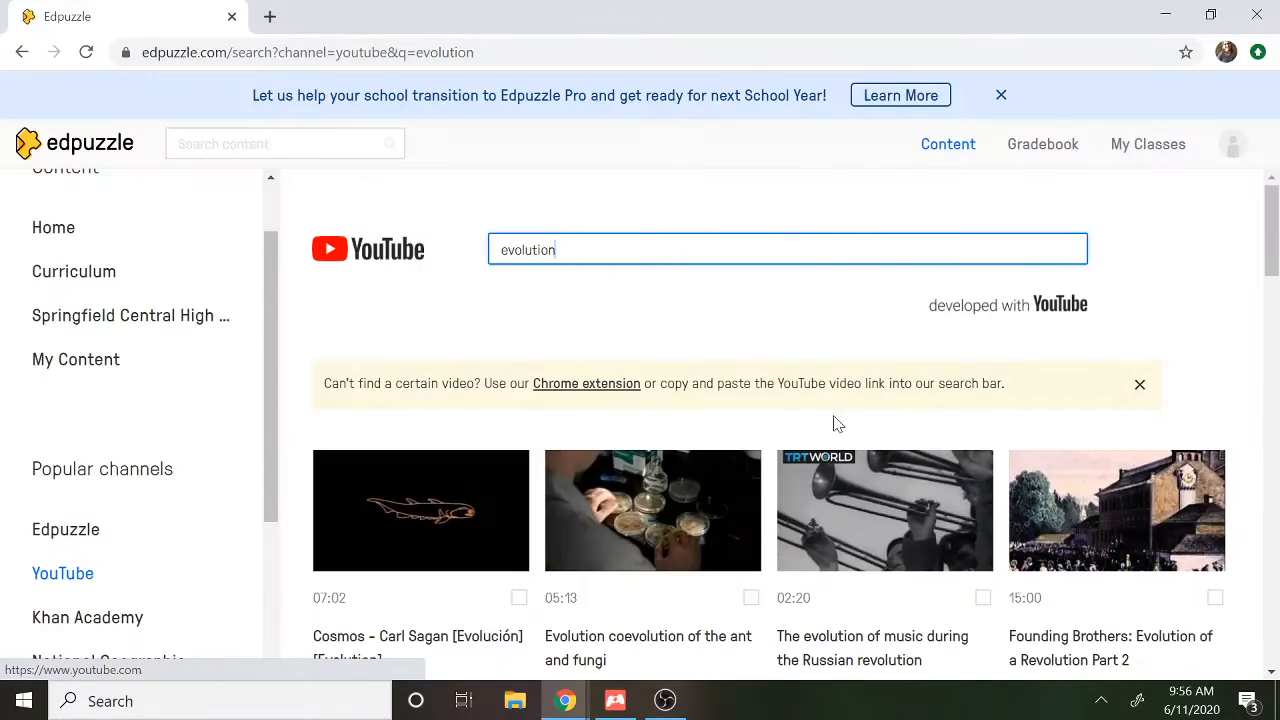
# From the Edpuzzle channel's "evolution" results, open the Amoeba Sisters Natural Selection video for editing
pyautogui.click(66, 530)
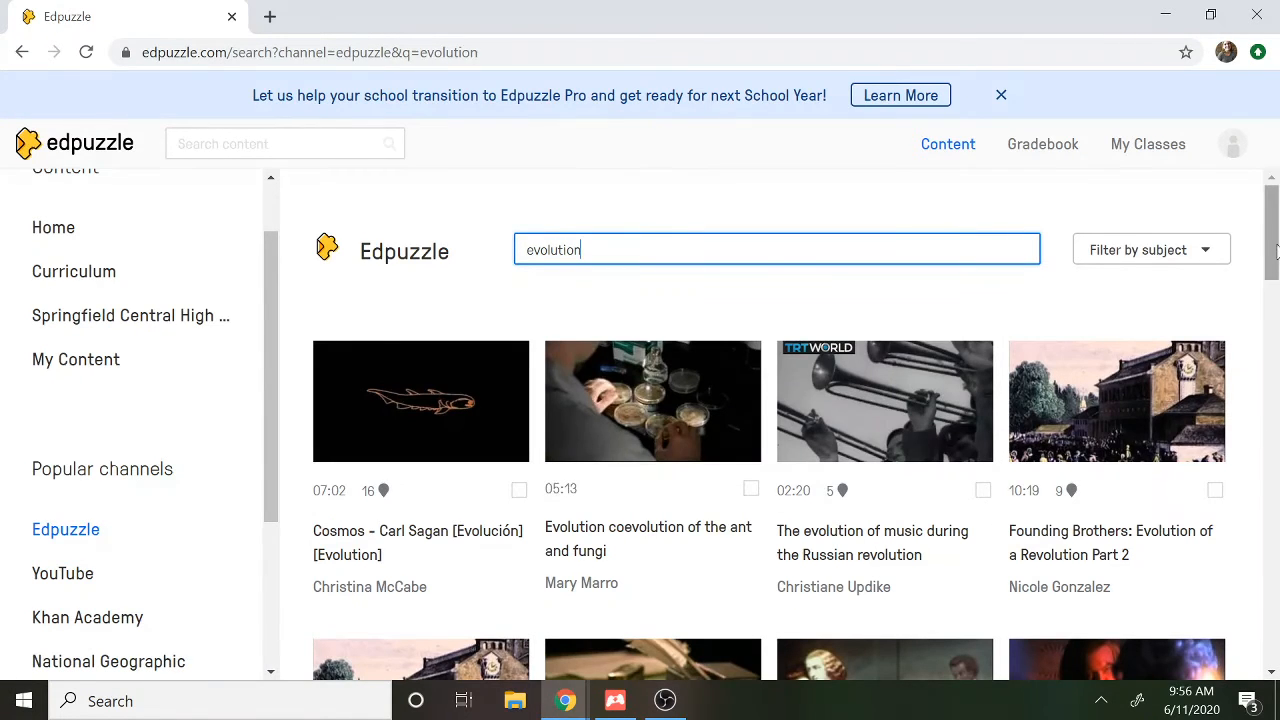
pyautogui.moveTo(1276, 252); pyautogui.dragTo(1269, 461)
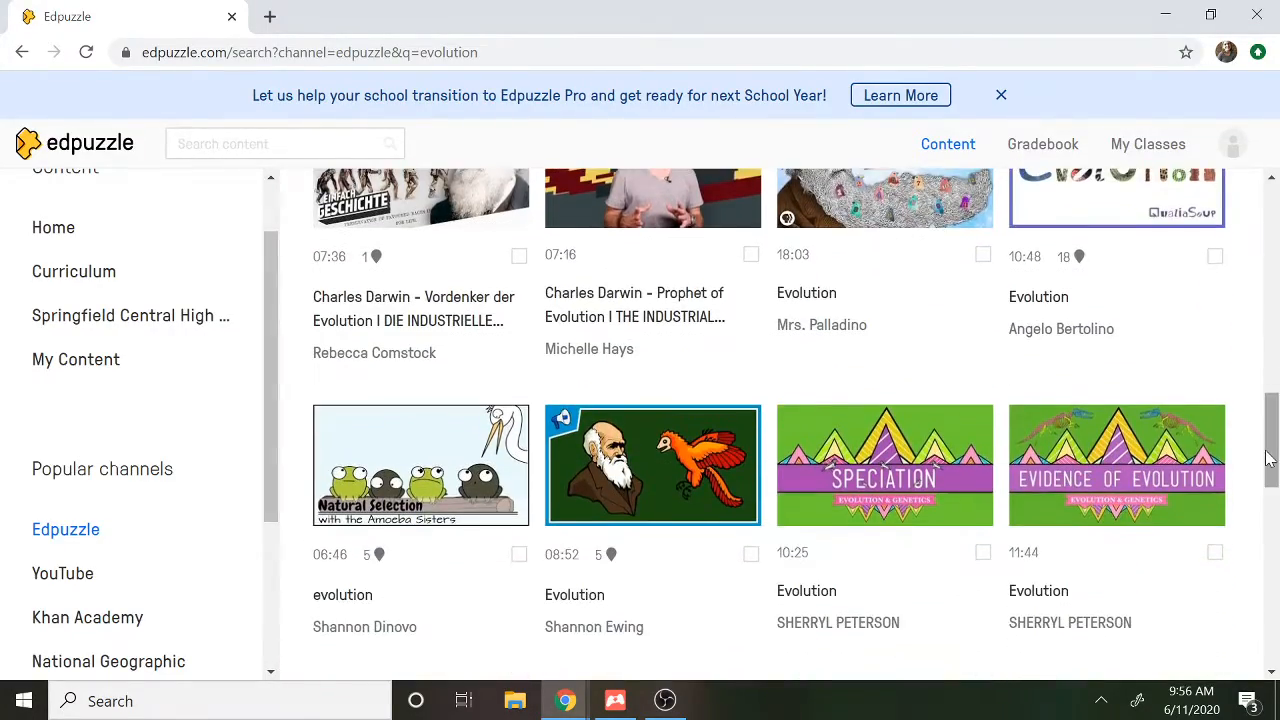
pyautogui.click(420, 478)
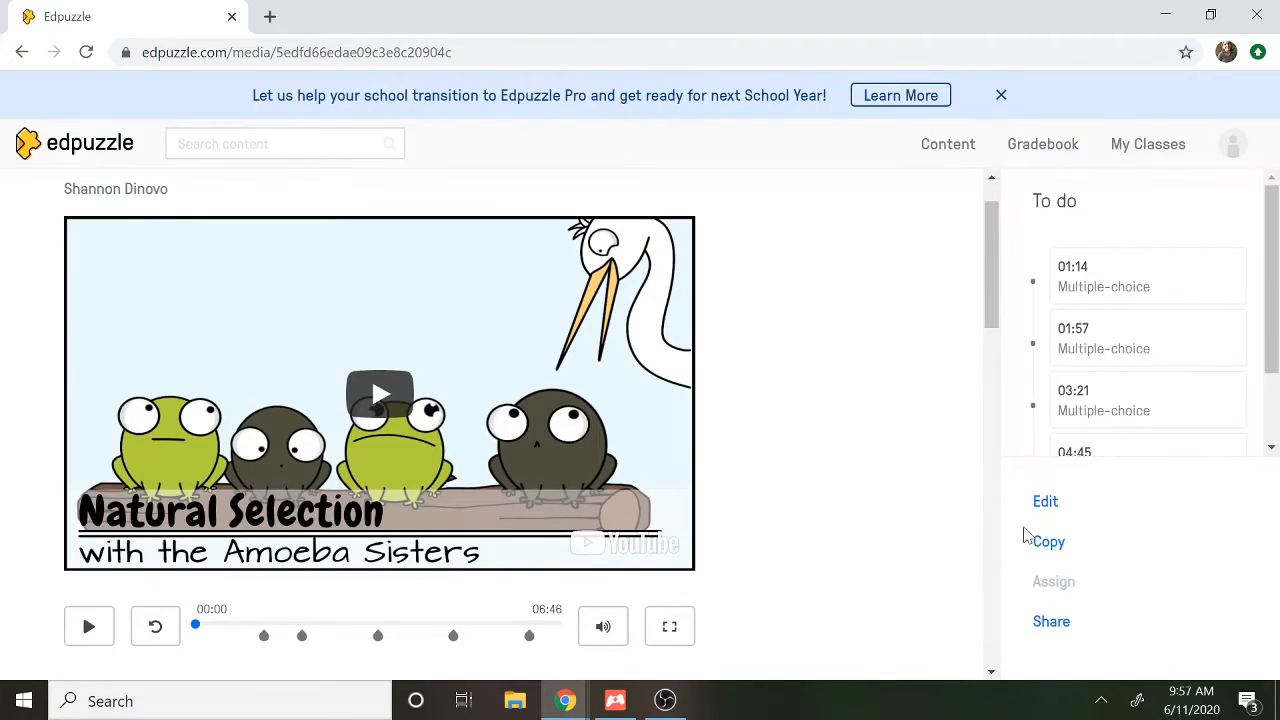
pyautogui.click(1047, 508)
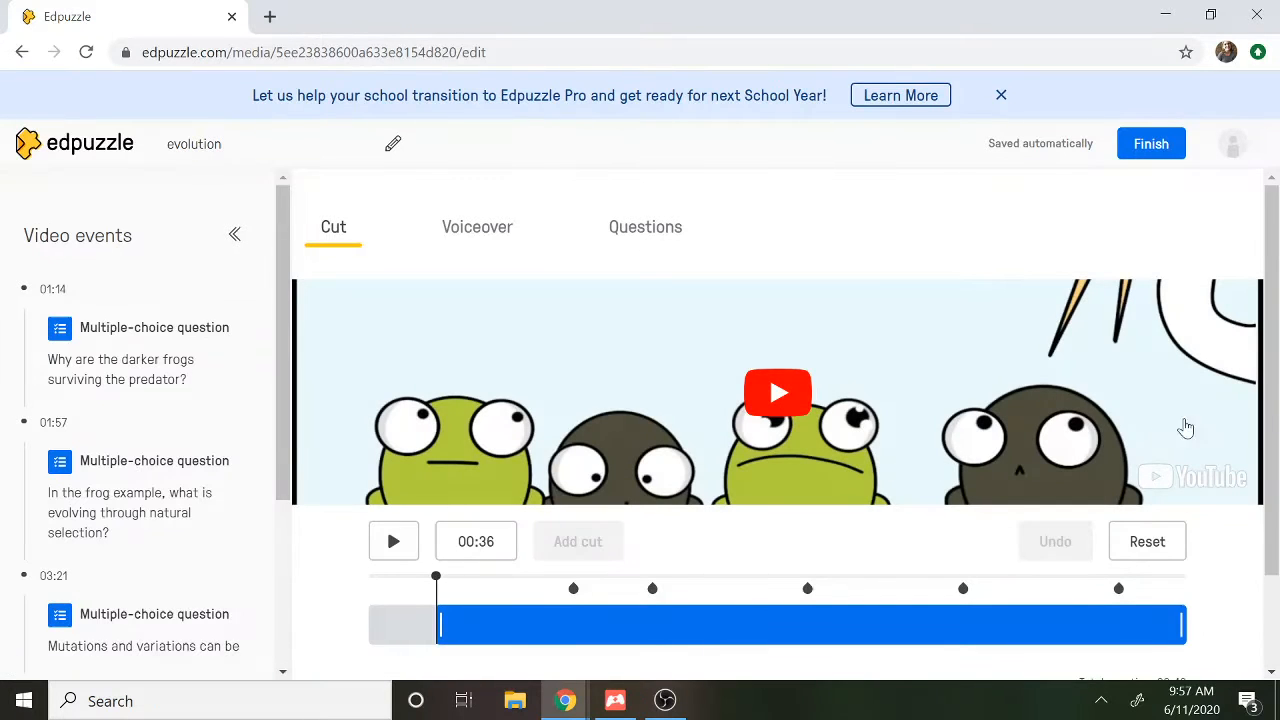
# Look over the video's cut and voiceover tools, and bring up its question tools
pyautogui.moveTo(1277, 394); pyautogui.dragTo(1277, 415)
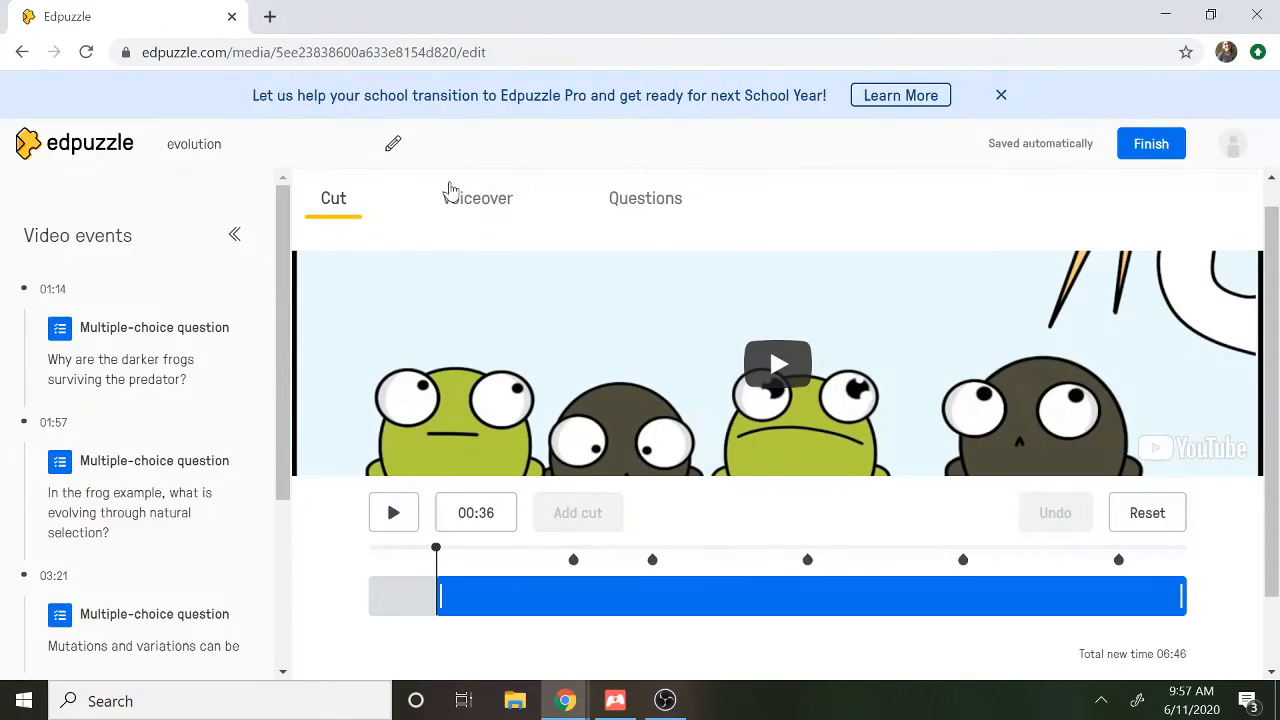
pyautogui.click(500, 206)
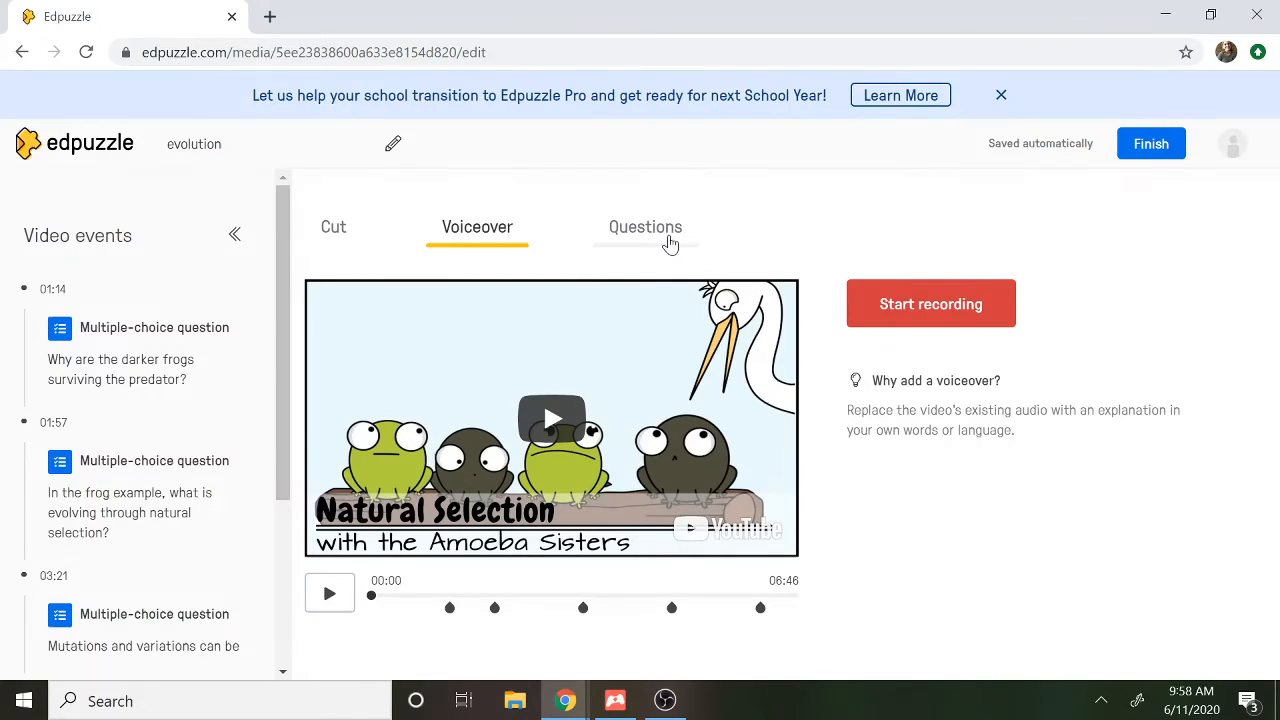
pyautogui.click(658, 238)
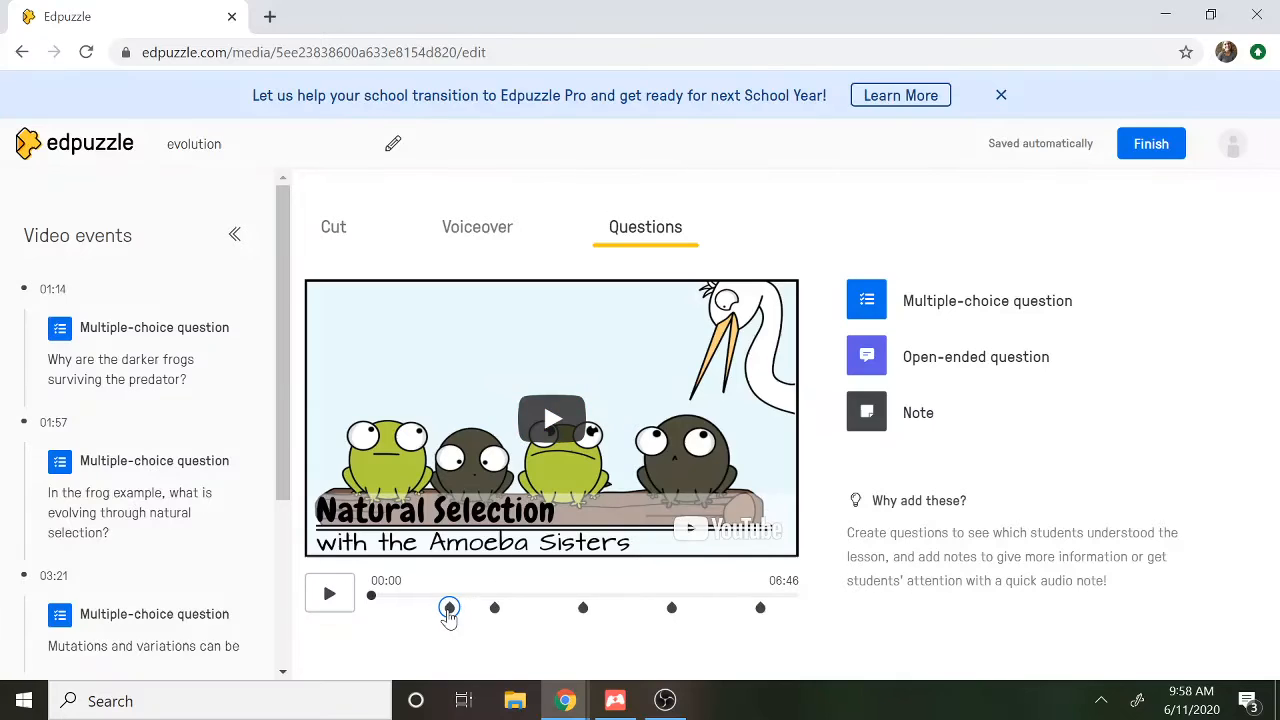
# Review the existing multiple-choice question at 01:14 and its answer choices, and continue the video past it
pyautogui.click(449, 610)
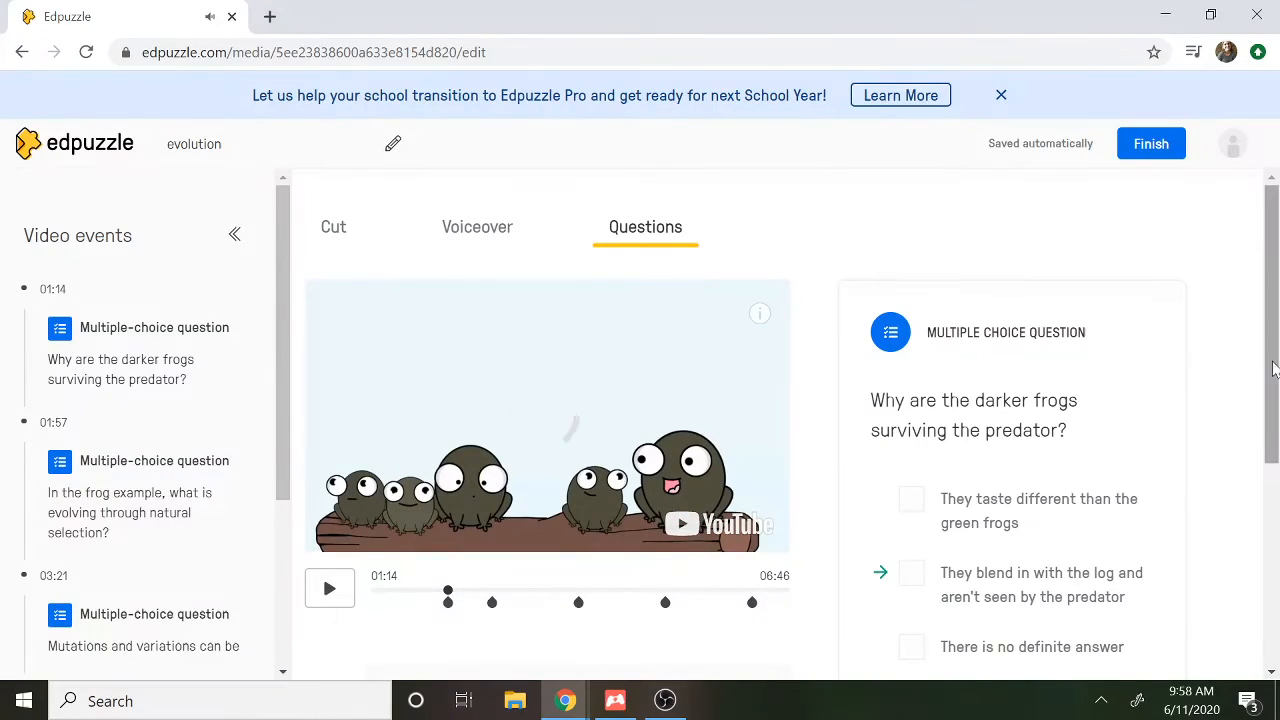
pyautogui.moveTo(1274, 363); pyautogui.dragTo(1275, 447)
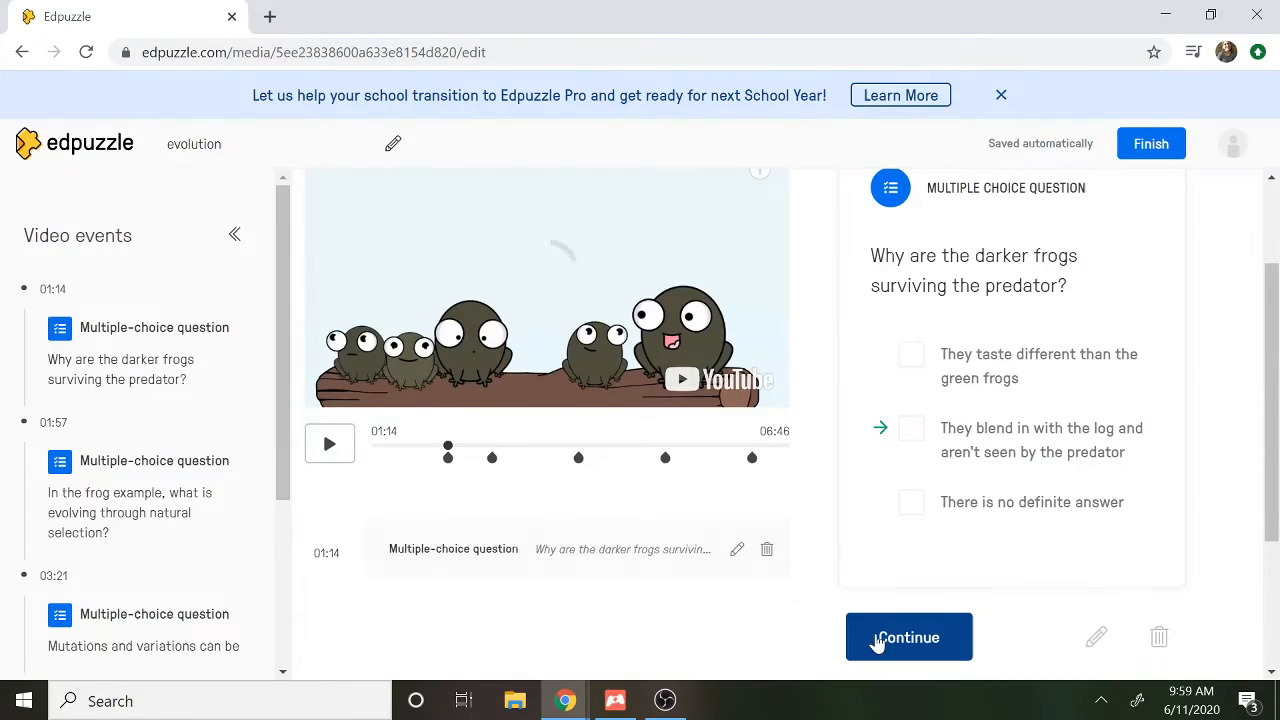
pyautogui.click(880, 640)
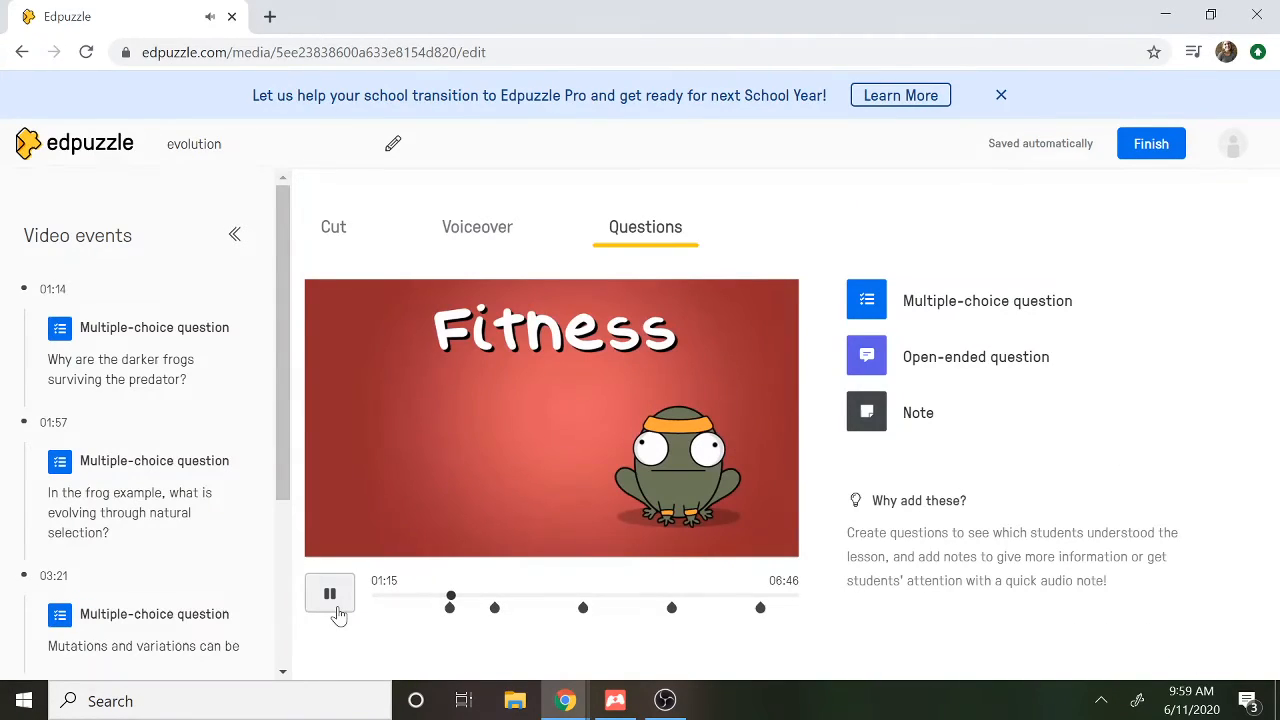
# Pause the video at 01:16 and start a multiple-choice question there reading "Which of these is considered evidence for evolution?"
pyautogui.click(337, 612)
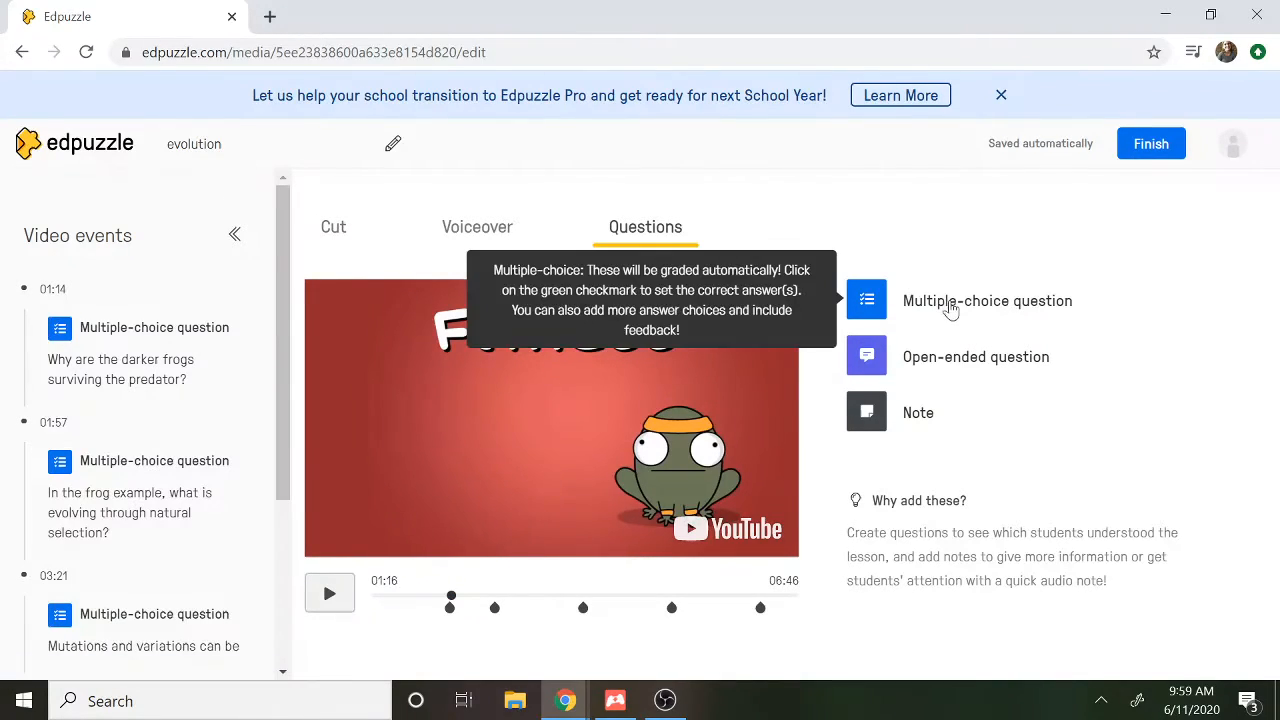
pyautogui.click(956, 305)
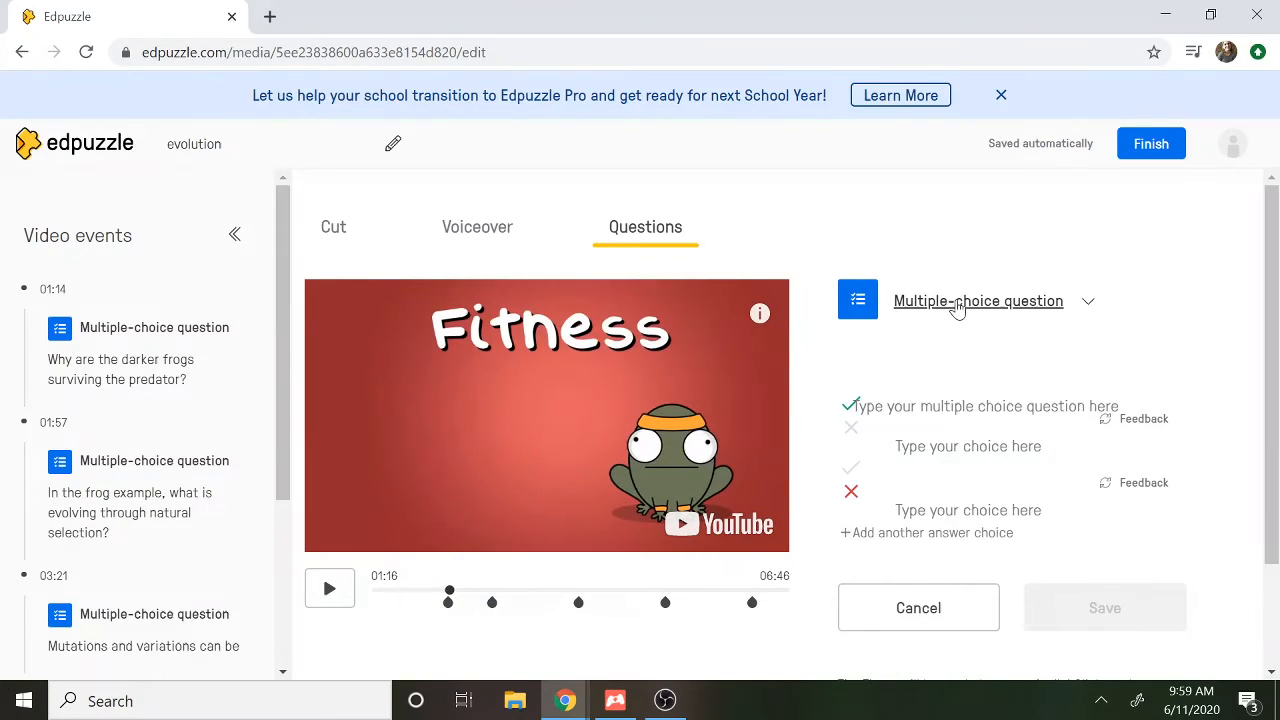
pyautogui.moveTo(1277, 465); pyautogui.dragTo(1246, 351)
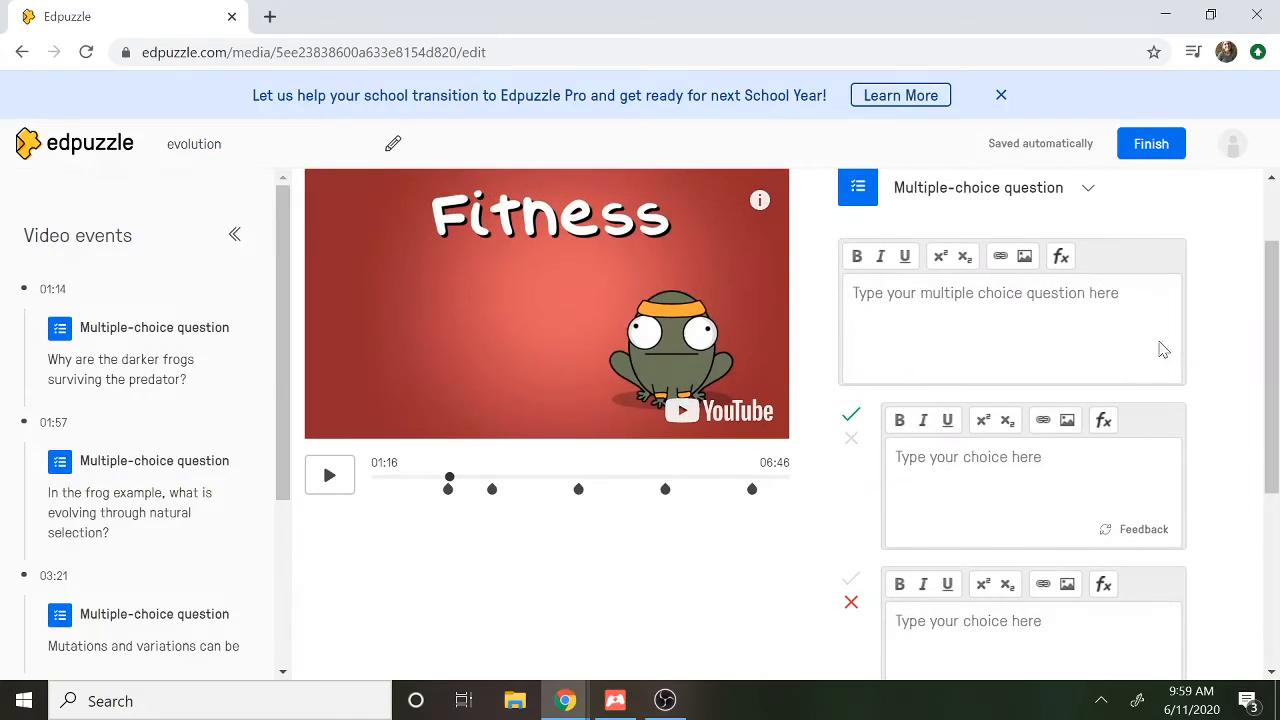
pyautogui.click(1163, 348)
pyautogui.write('Whic')
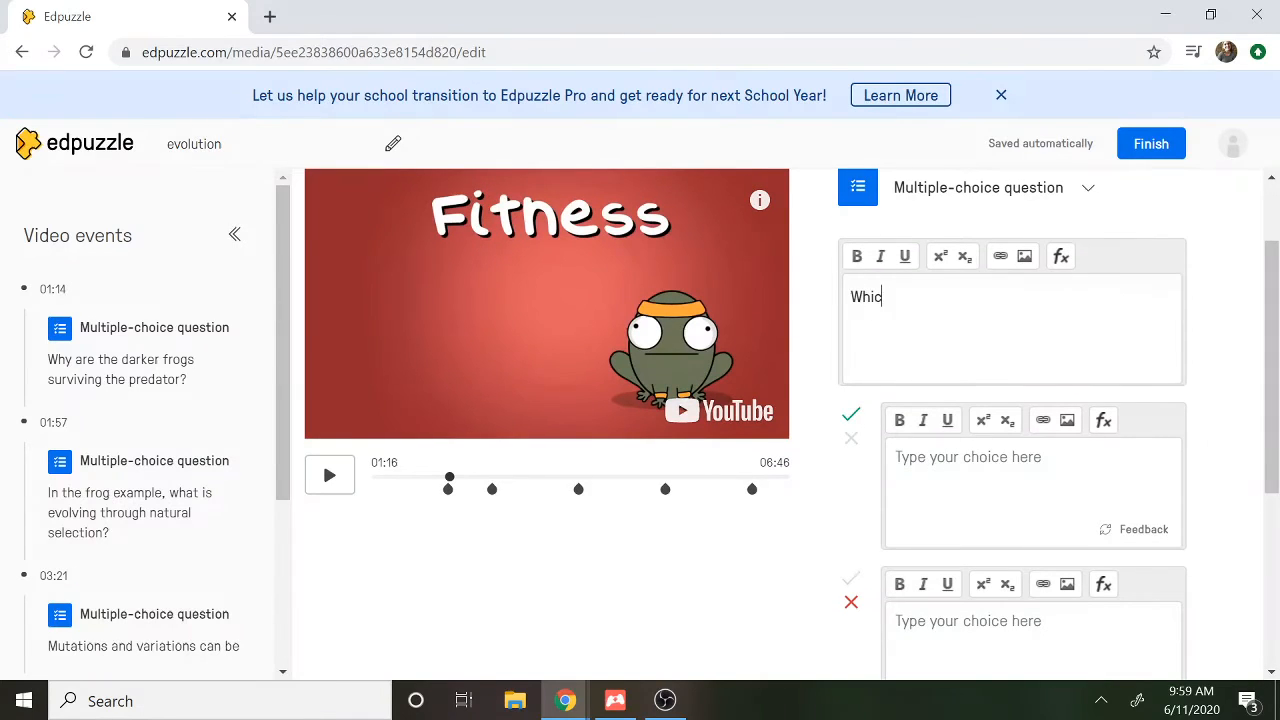
pyautogui.write('h of these is considered ')
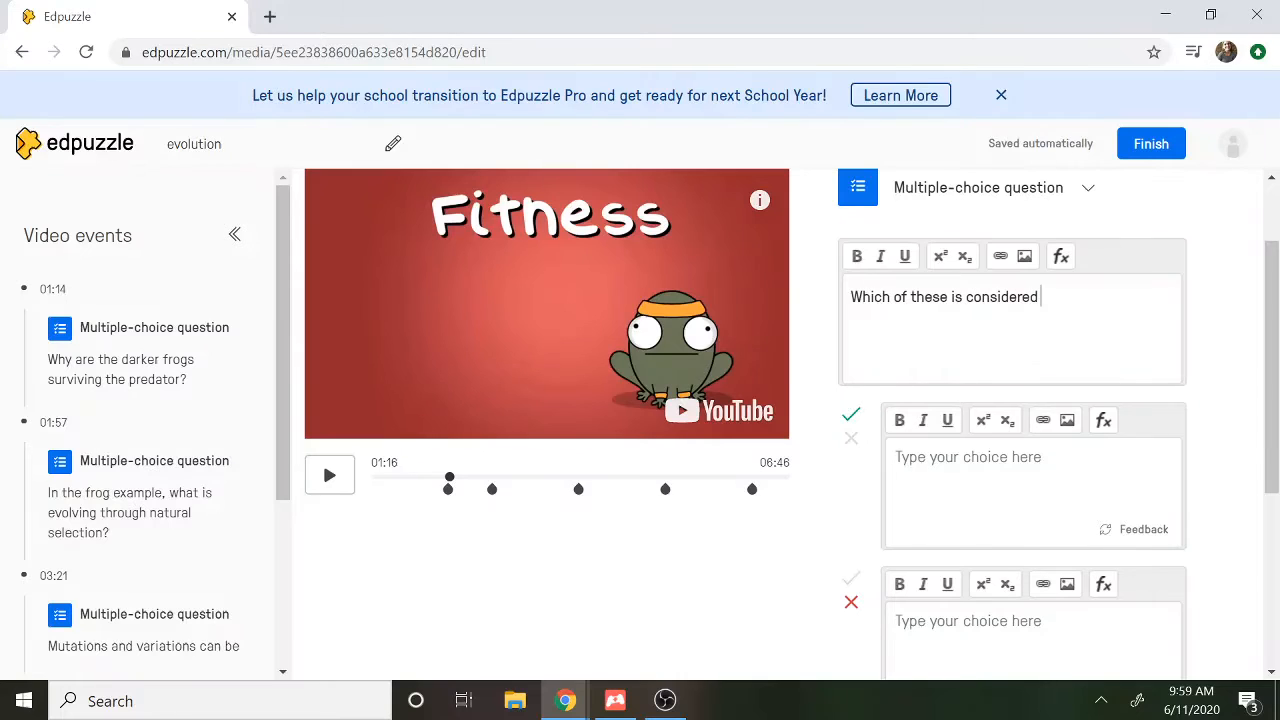
pyautogui.write('evidence for evolution?')
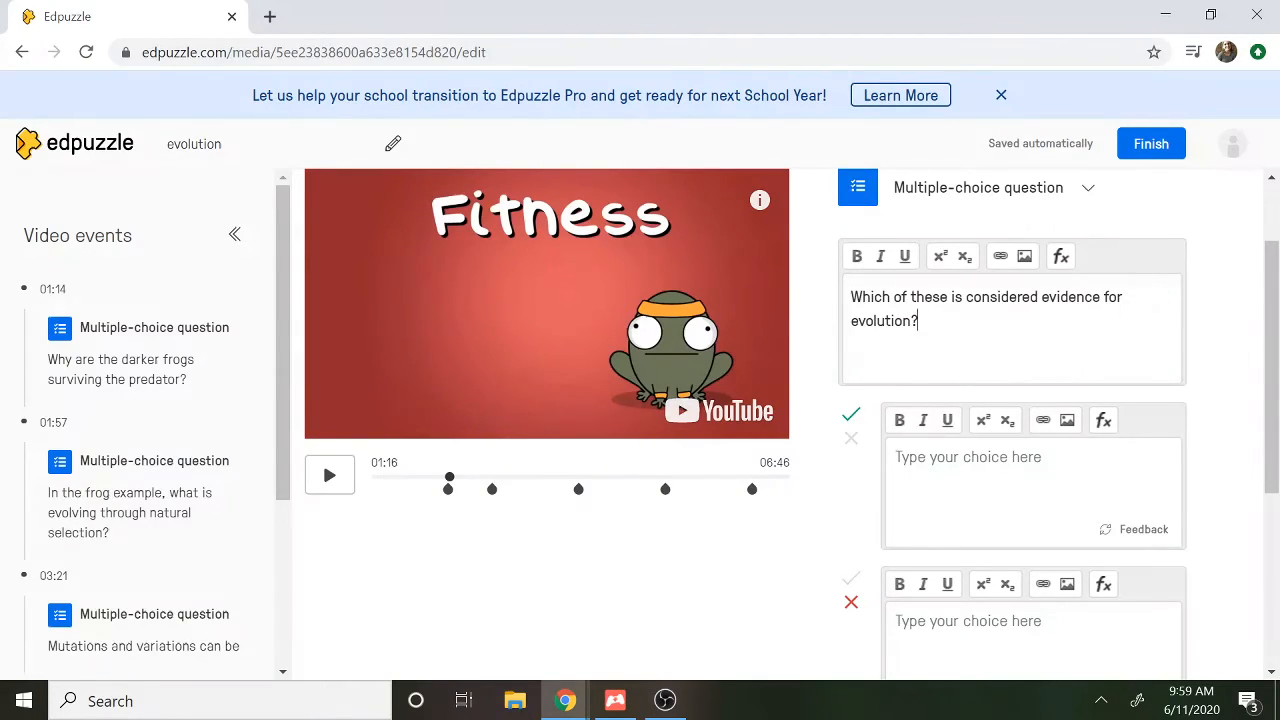
# Mark the second answer choice as correct and the first as incorrect, and add a third answer choice
pyautogui.scroll(-3, 1270, 450)
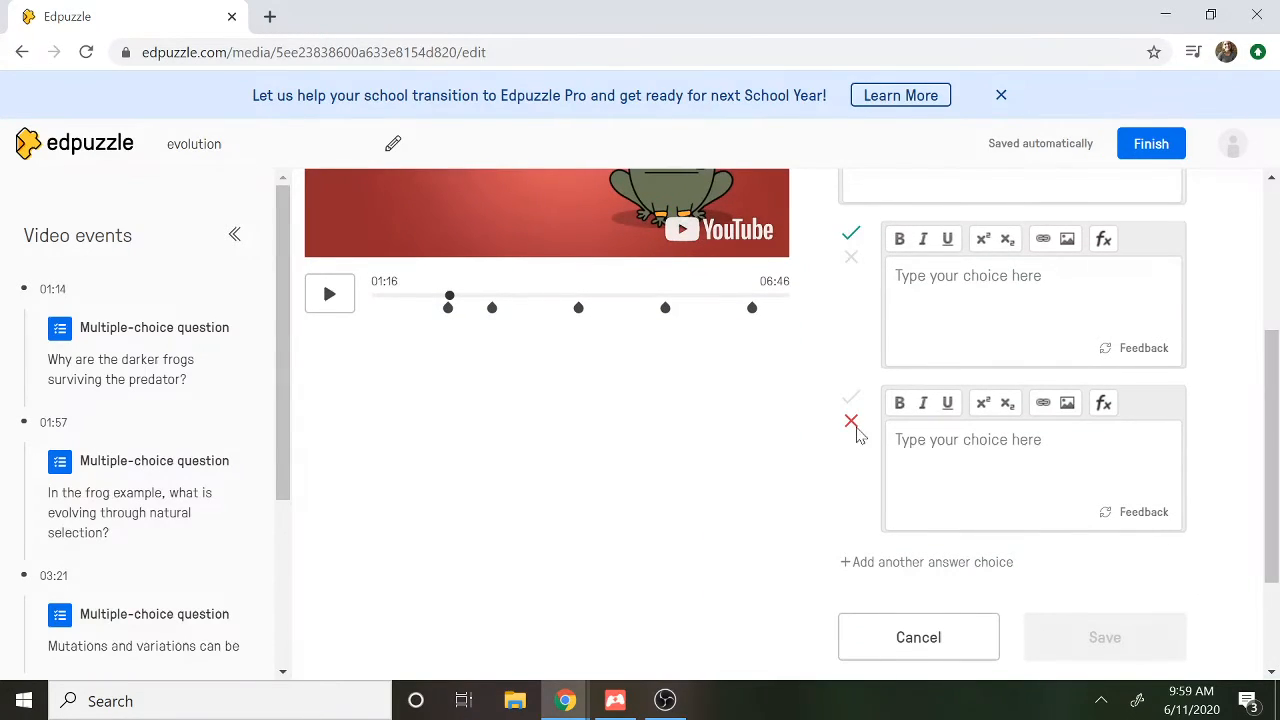
pyautogui.click(850, 399)
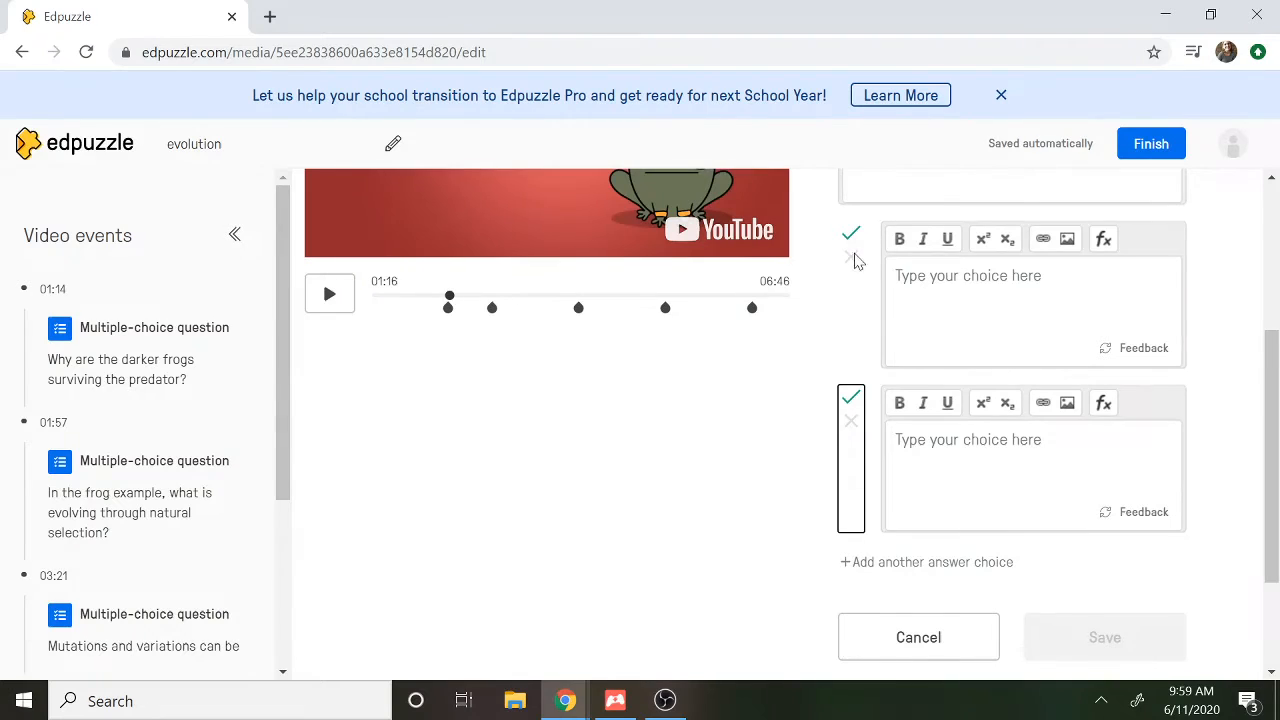
pyautogui.click(851, 258)
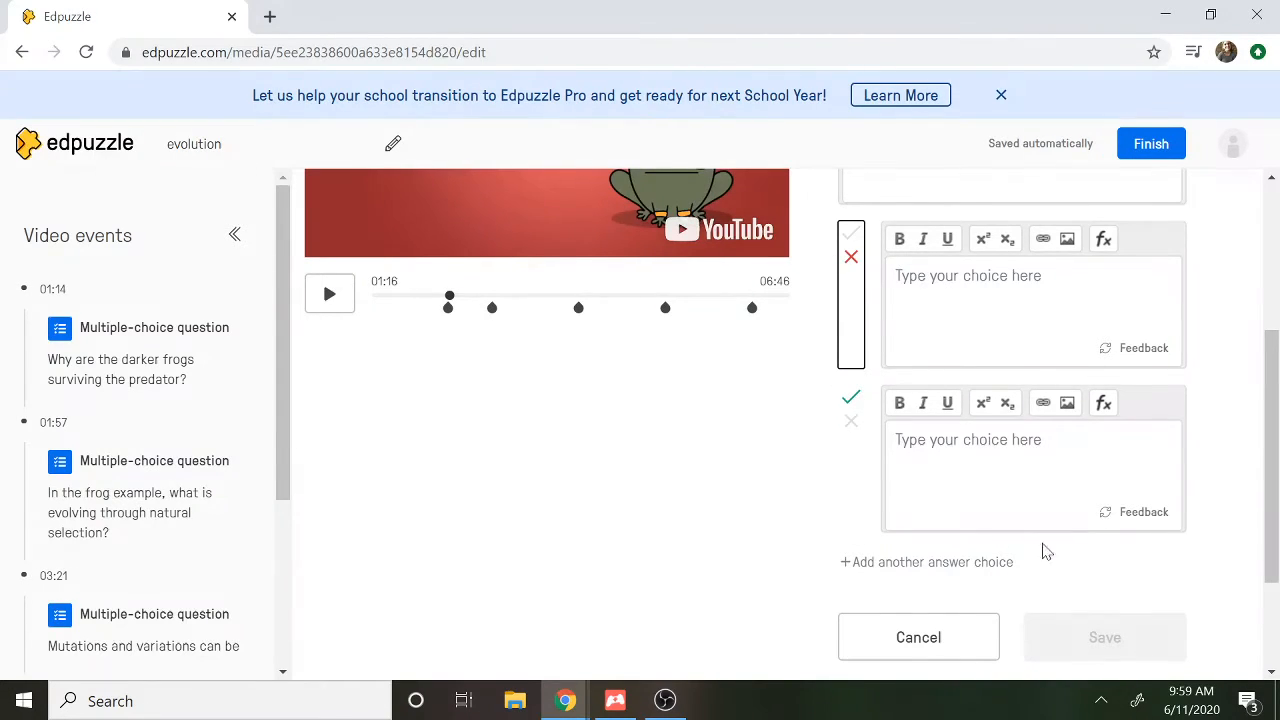
pyautogui.click(995, 566)
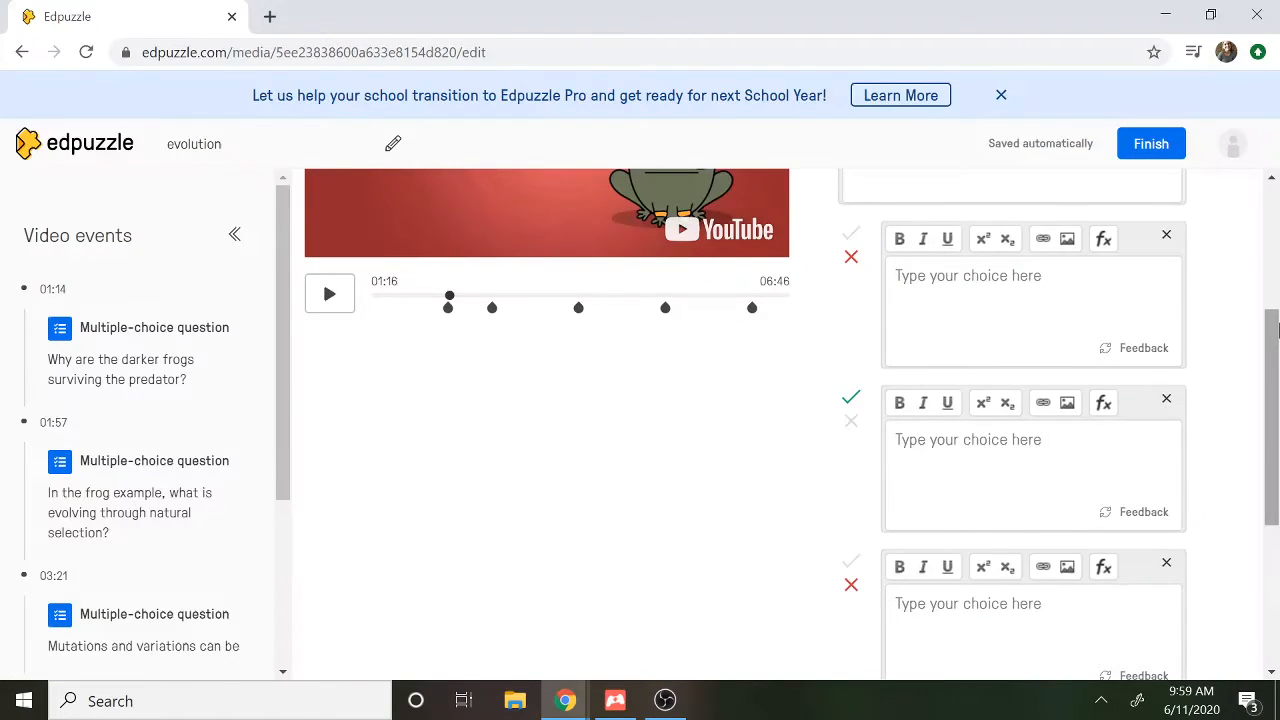
# Fill in the three answer choices as A, B and C, and save the multiple-choice question
pyautogui.moveTo(1275, 330)
pyautogui.mouseDown()
pyautogui.moveTo(1276, 432)
pyautogui.moveTo(1253, 340)
pyautogui.mouseUp()
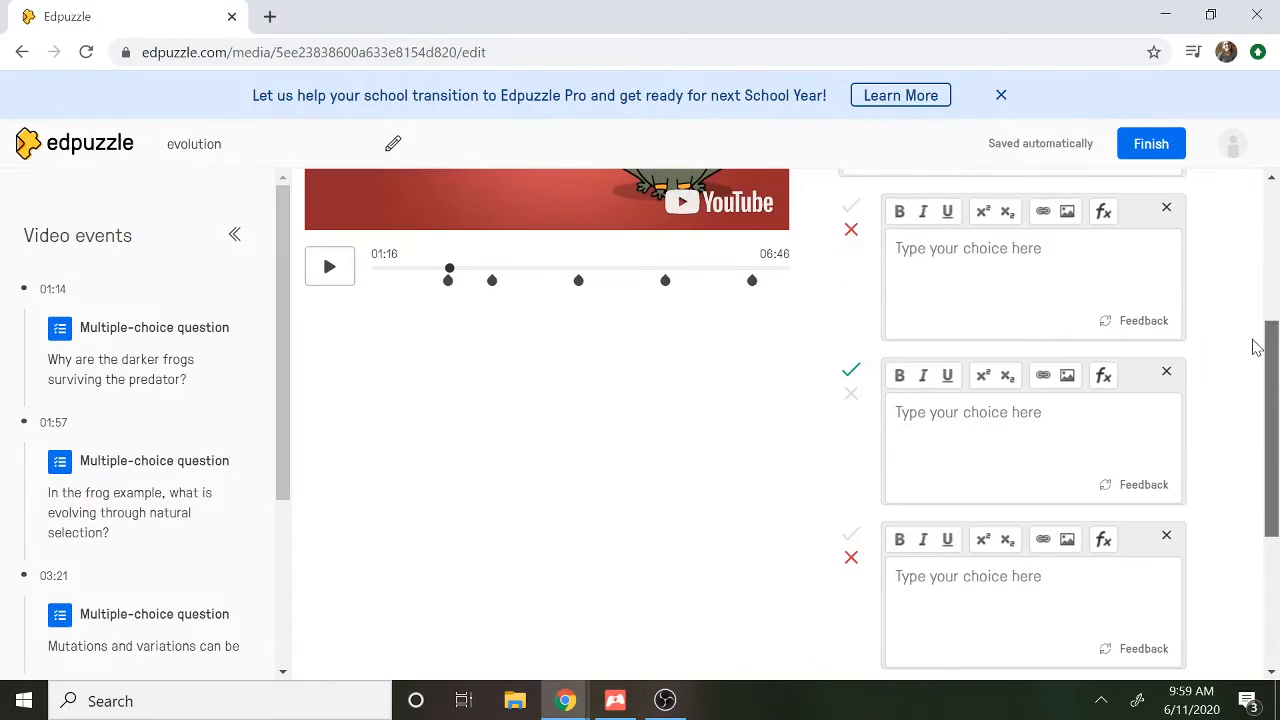
pyautogui.write('A')
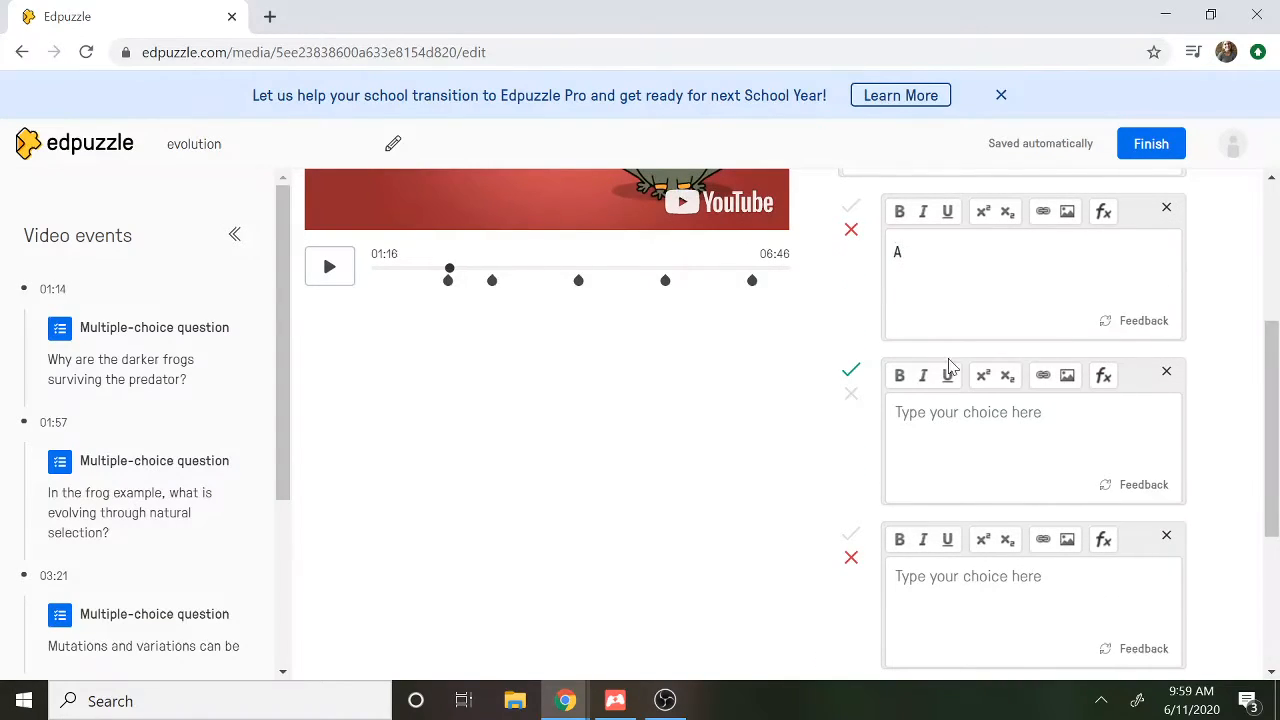
pyautogui.click(953, 431)
pyautogui.write('B')
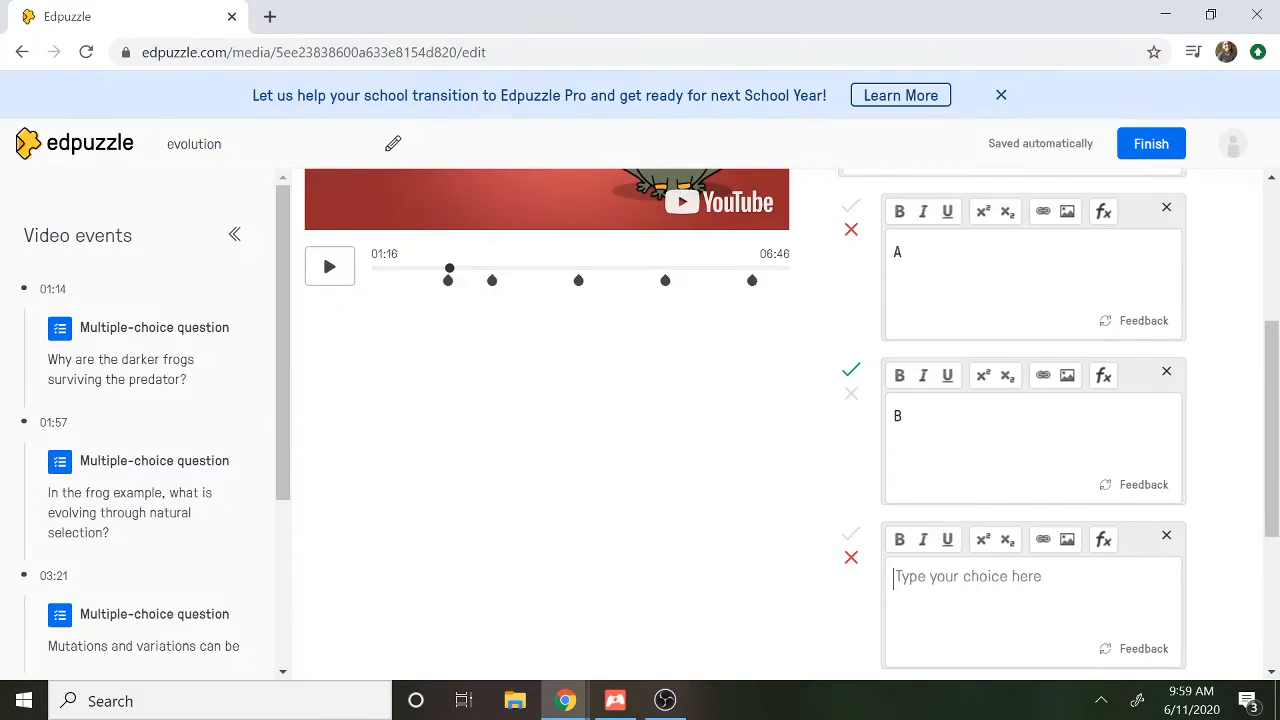
pyautogui.write('C')
pyautogui.scroll(-2, 1000, 450)
pyautogui.click(1105, 590)
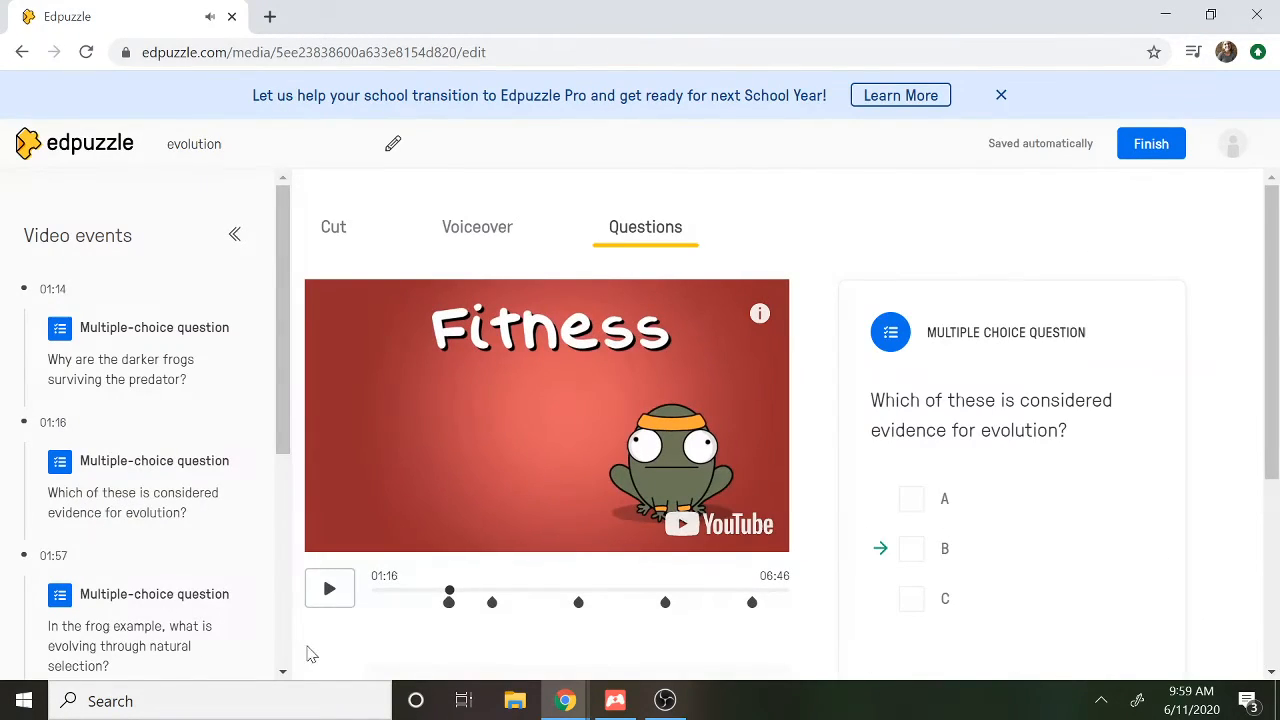
# Add an open-ended question at 01:17 reading "What does the word 'fitness' mean?", save it, and finish editing the video
pyautogui.click(329, 591)
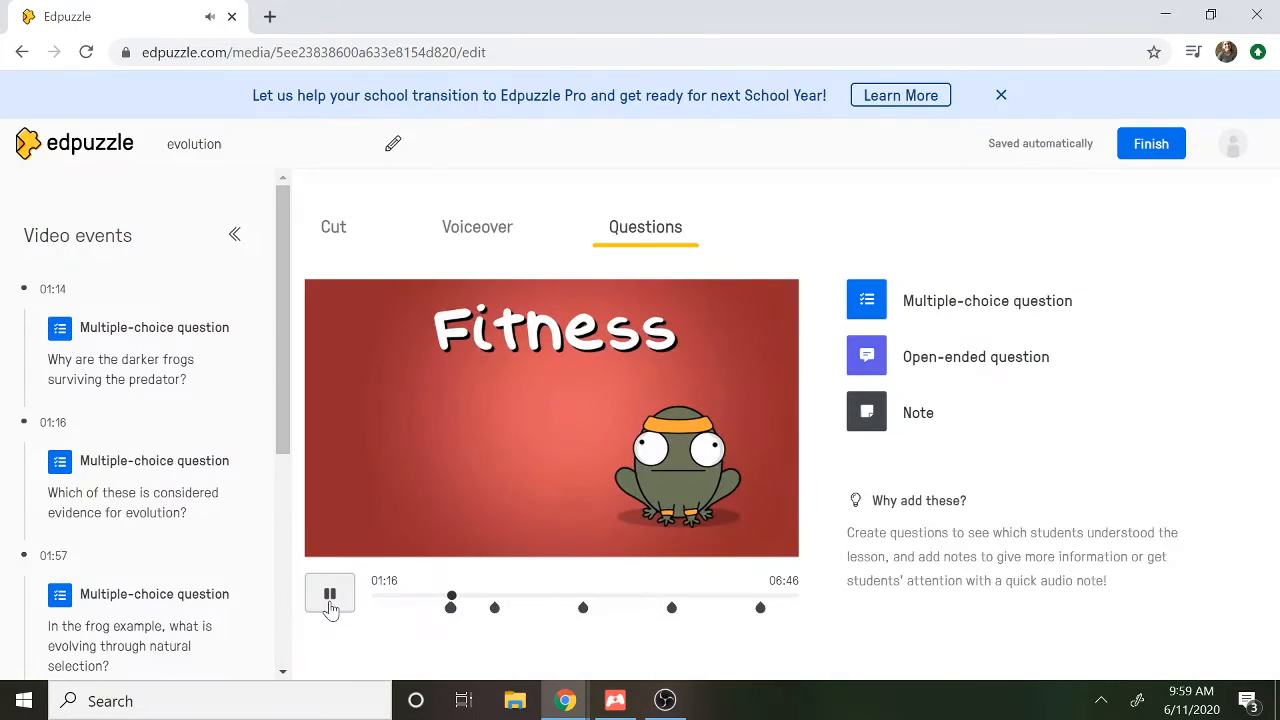
pyautogui.click(330, 600)
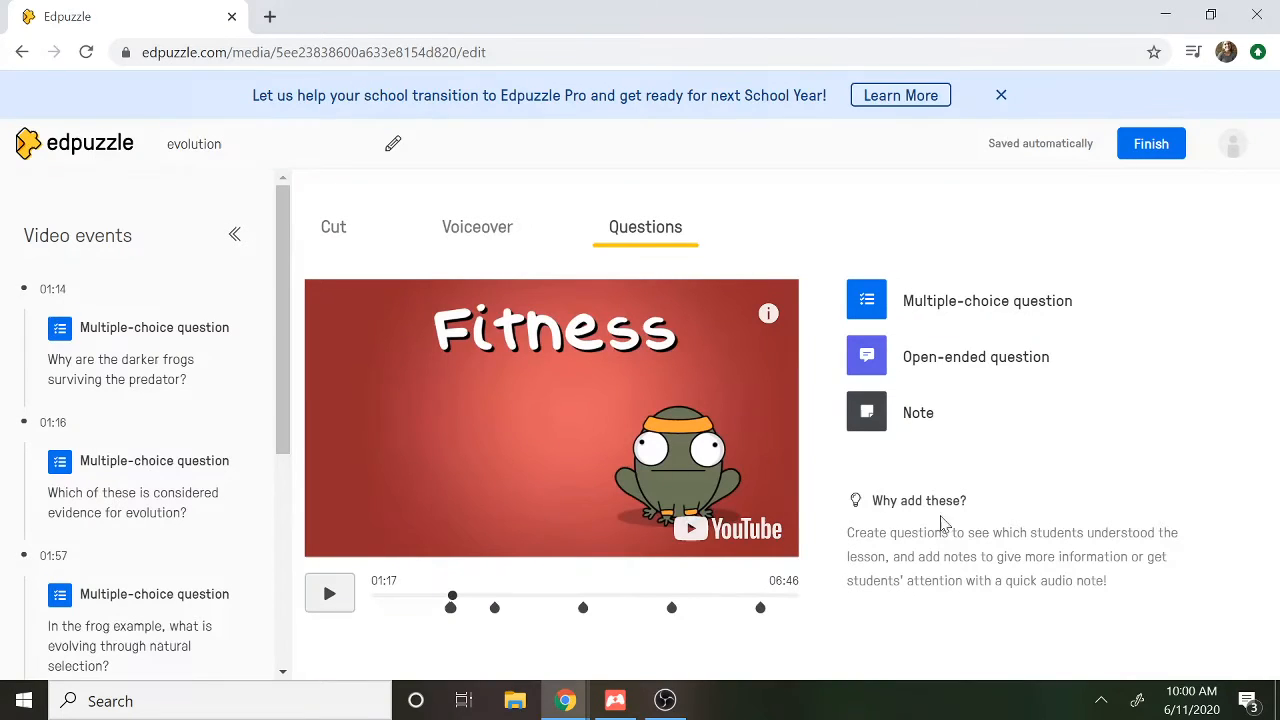
pyautogui.click(957, 368)
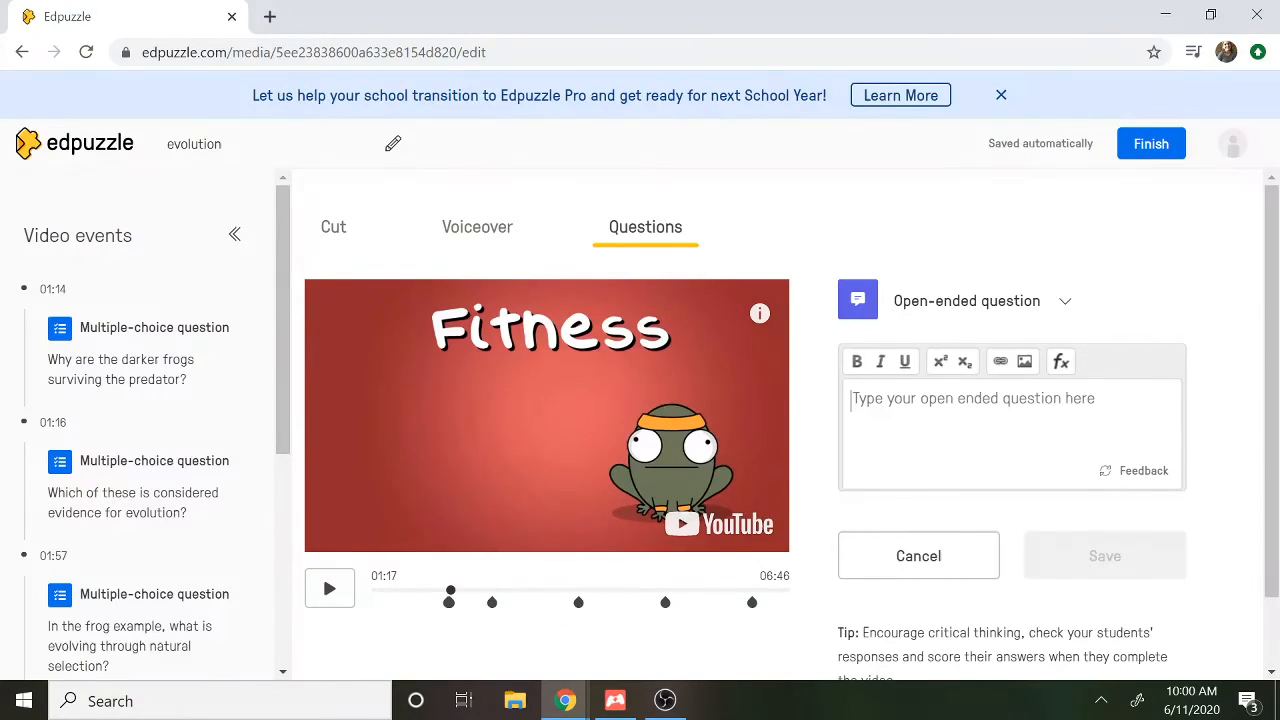
pyautogui.write('What')
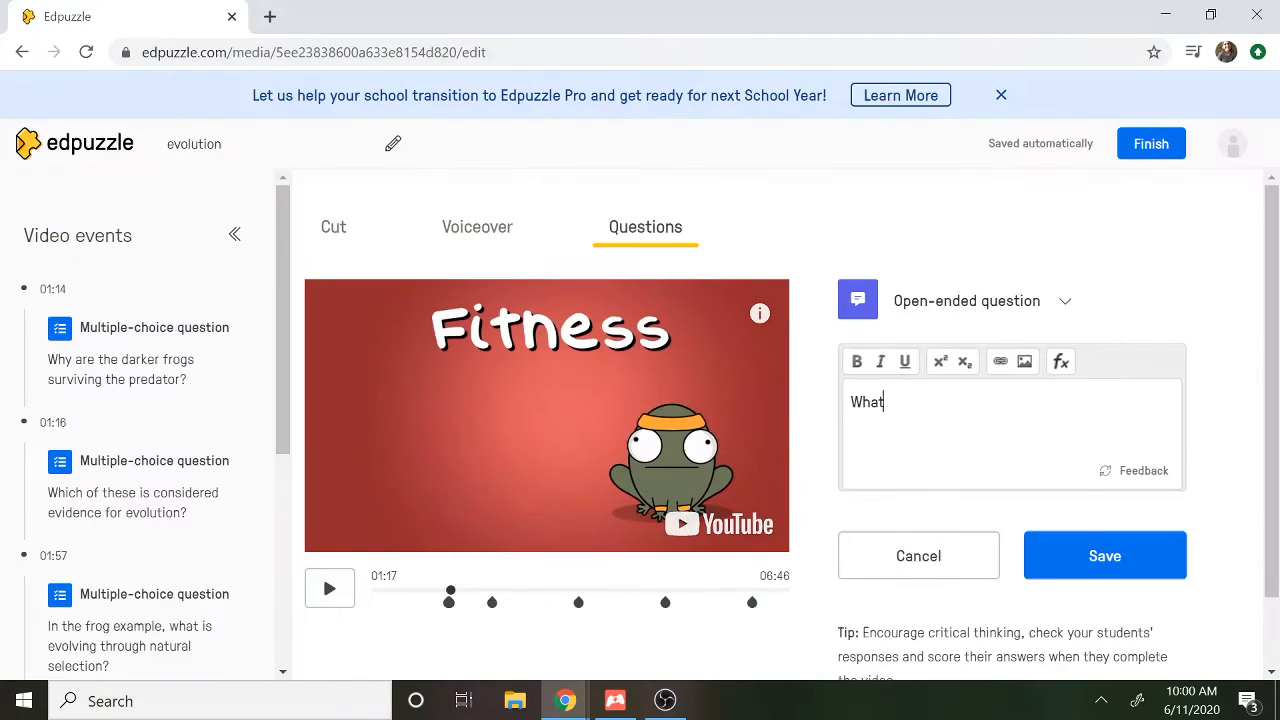
pyautogui.write(" does the word 'fitness' mean?")
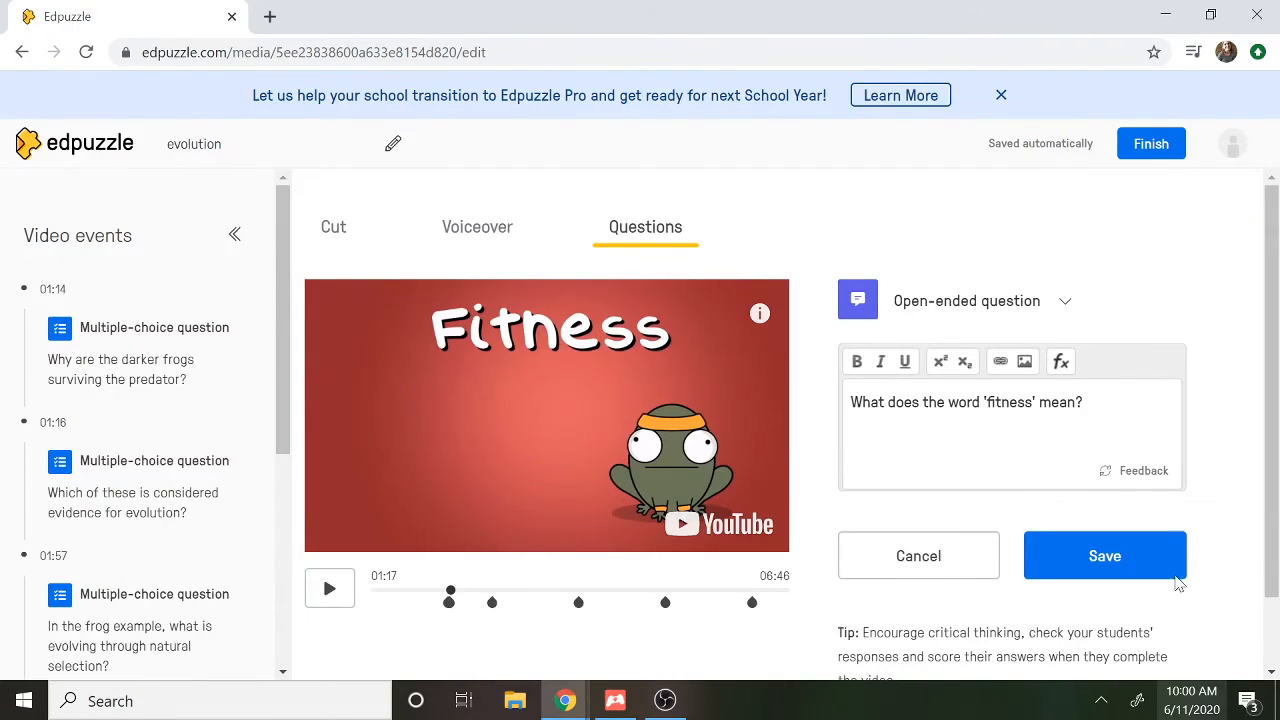
pyautogui.click(1105, 557)
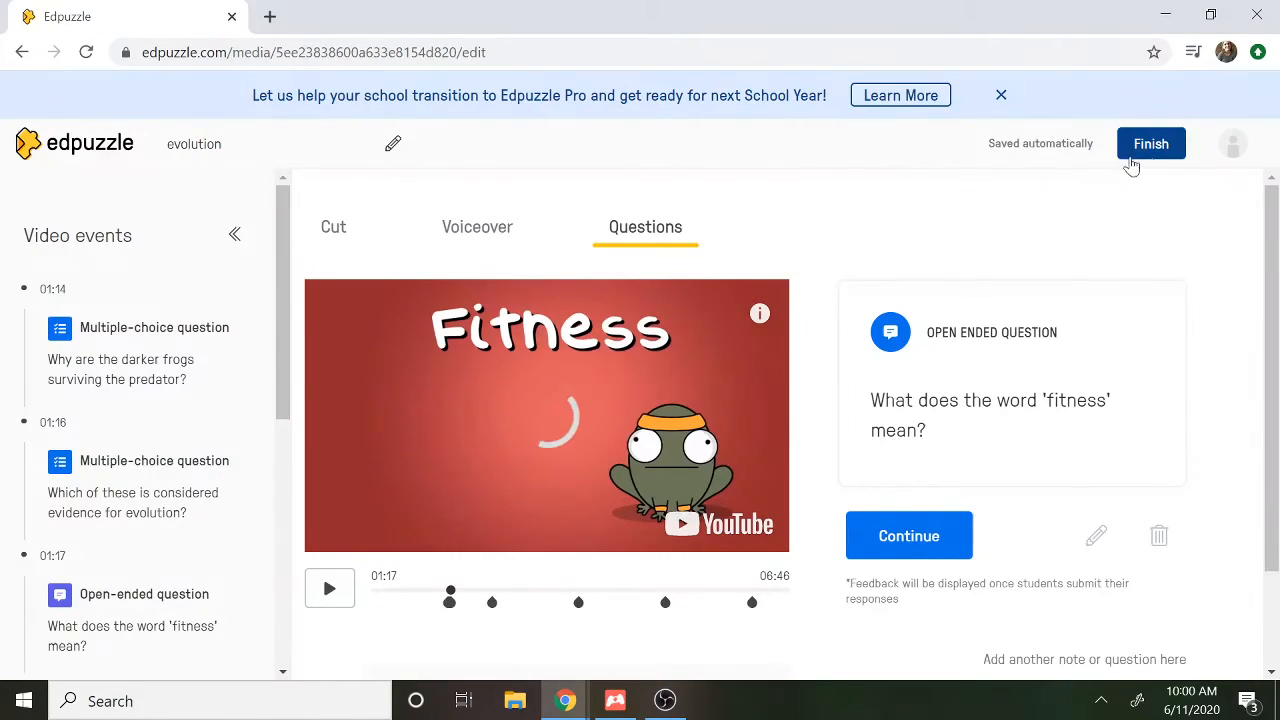
pyautogui.click(1150, 145)
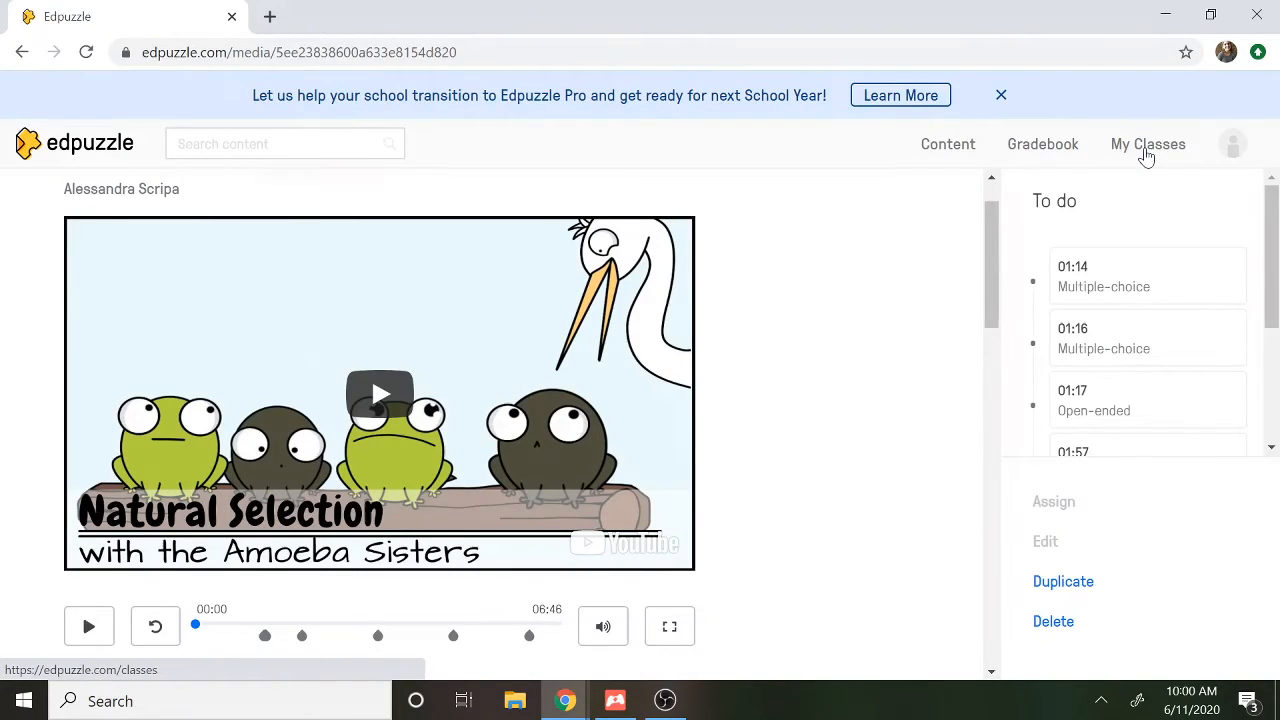
# Look through the class options of the Bio A Block class, including its class code and the lock and delete settings
pyautogui.click(107, 155)
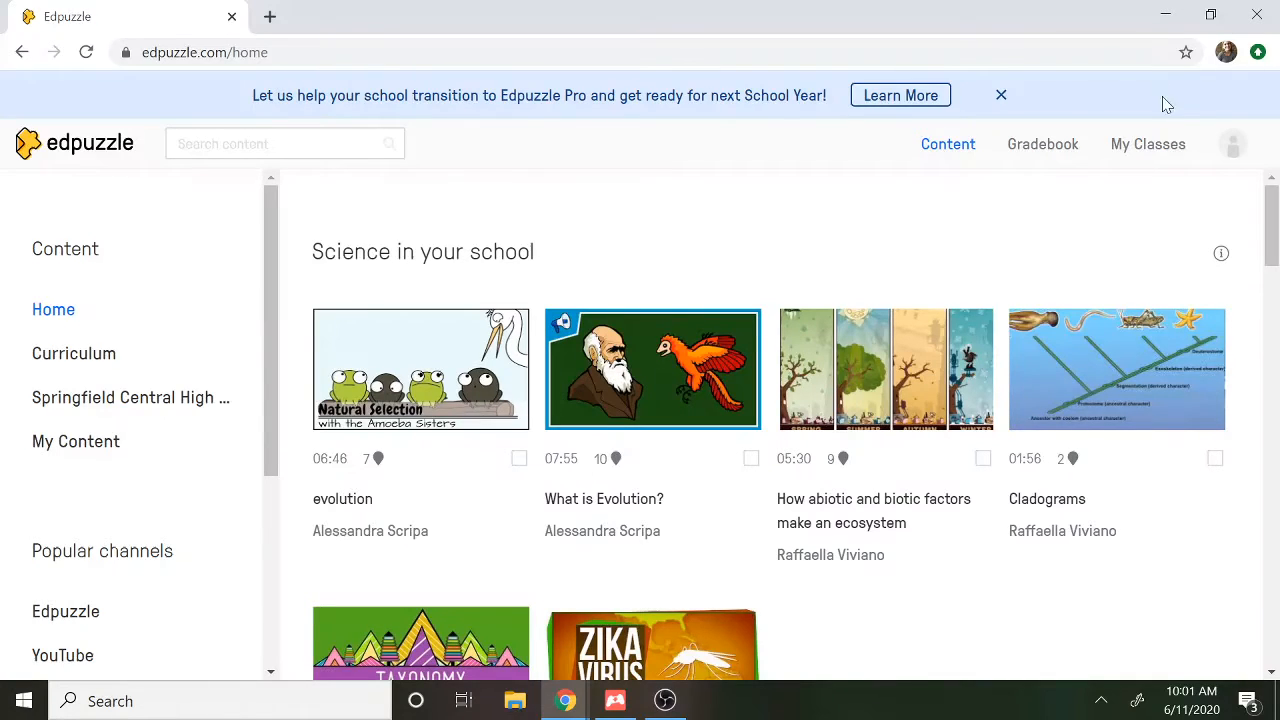
pyautogui.click(1150, 150)
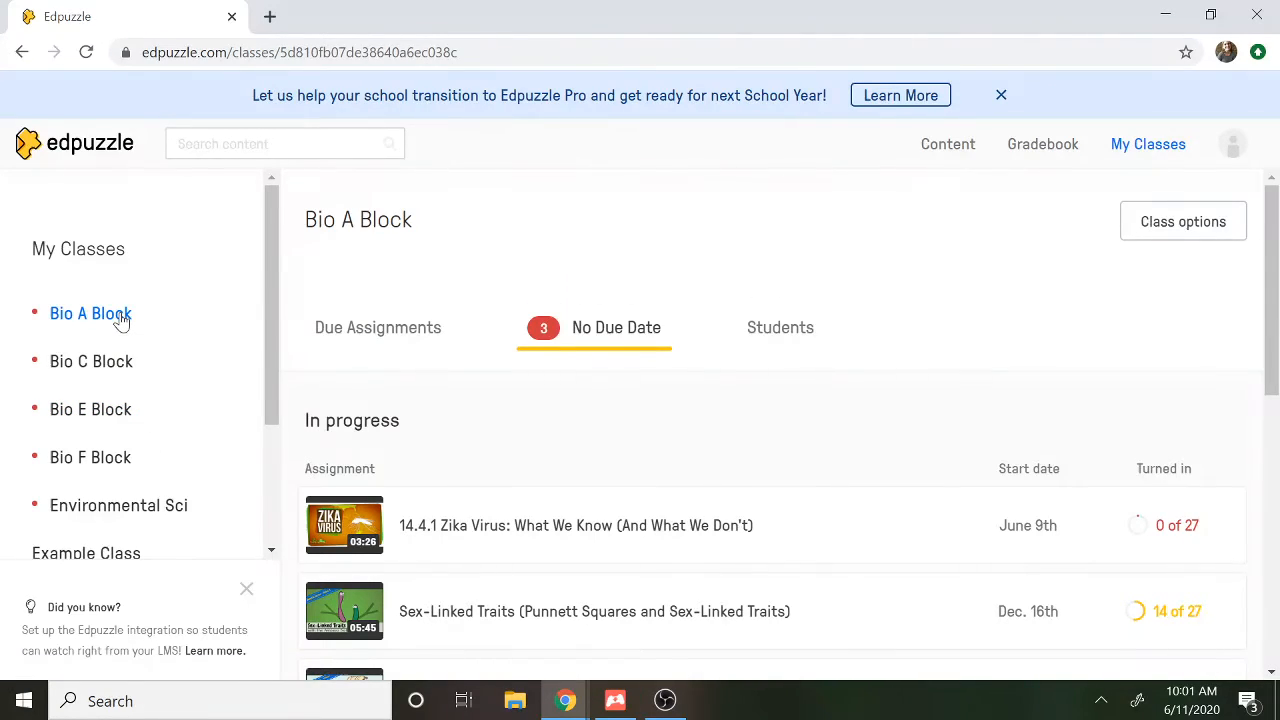
pyautogui.click(1170, 244)
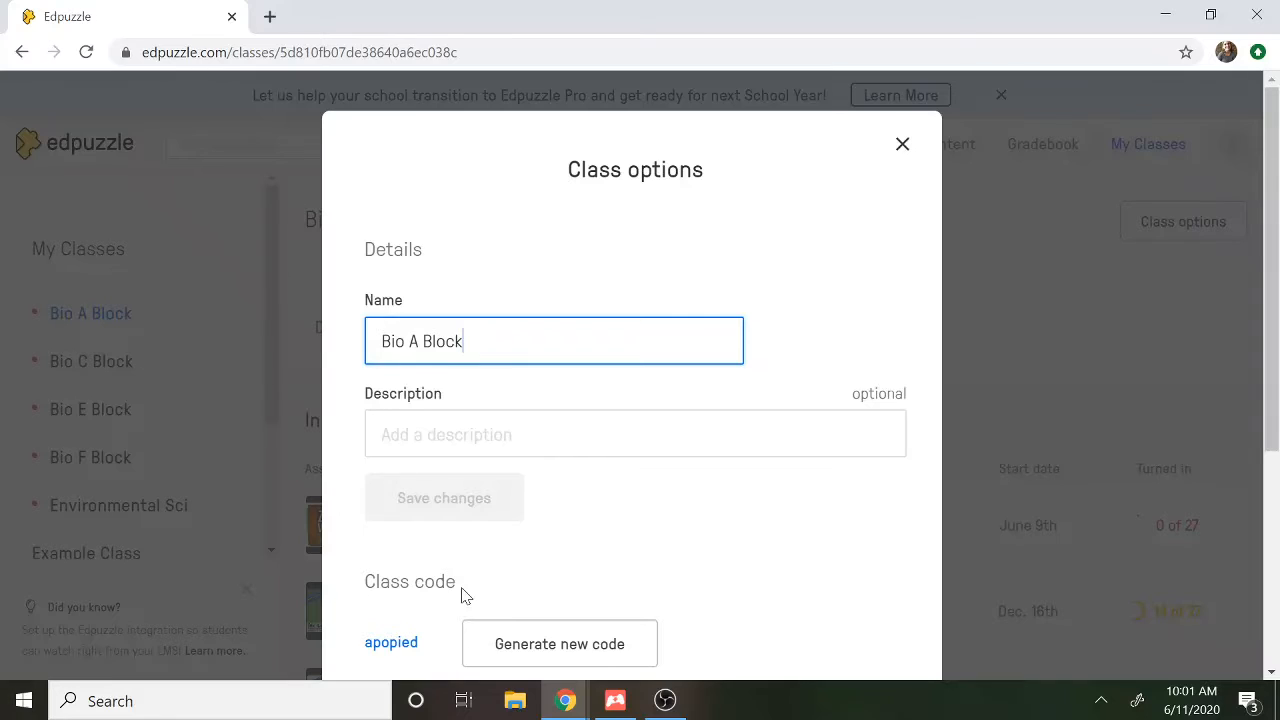
pyautogui.scroll(-2, 466, 594)
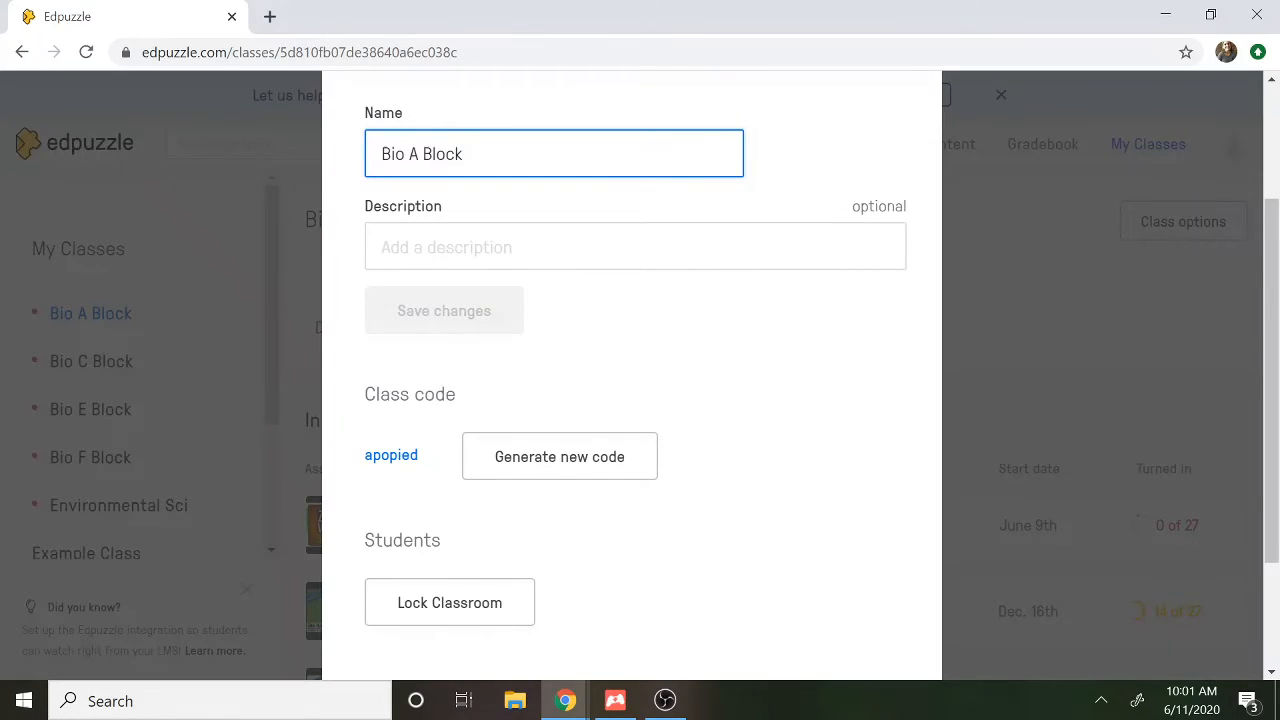
pyautogui.moveTo(420, 456); pyautogui.dragTo(362, 460)
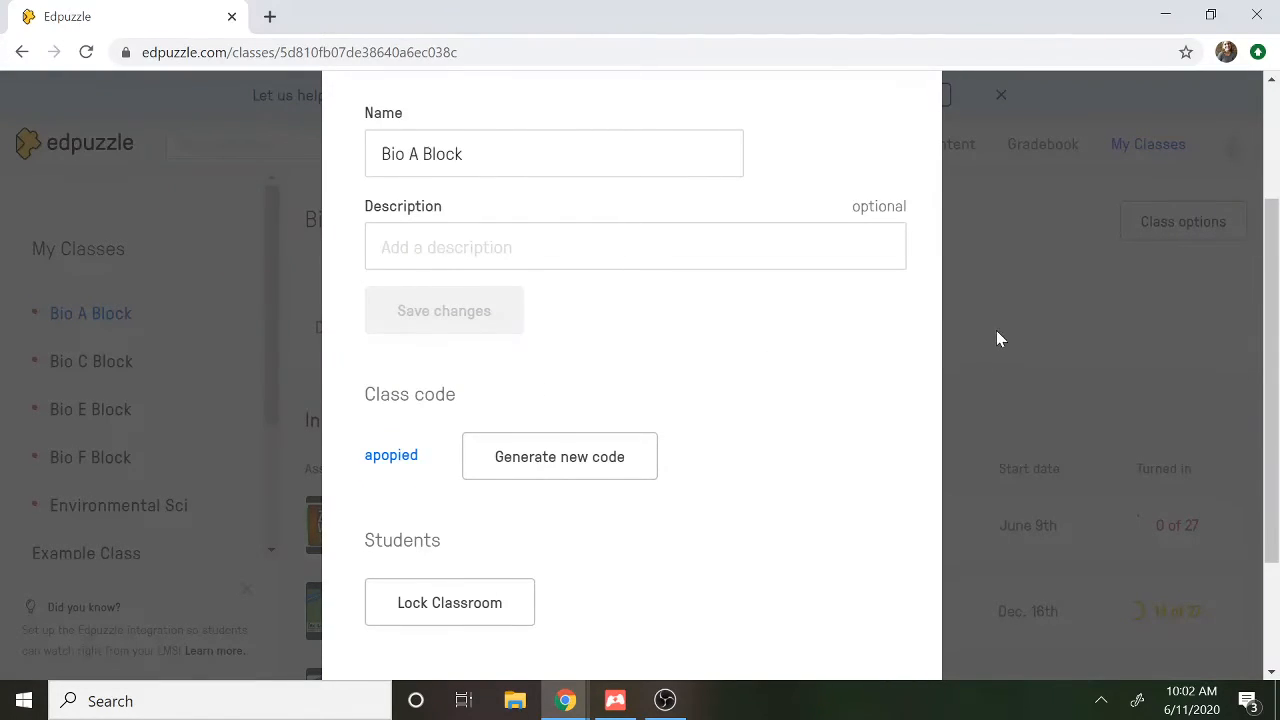
pyautogui.scroll(-2, 1063, 266)
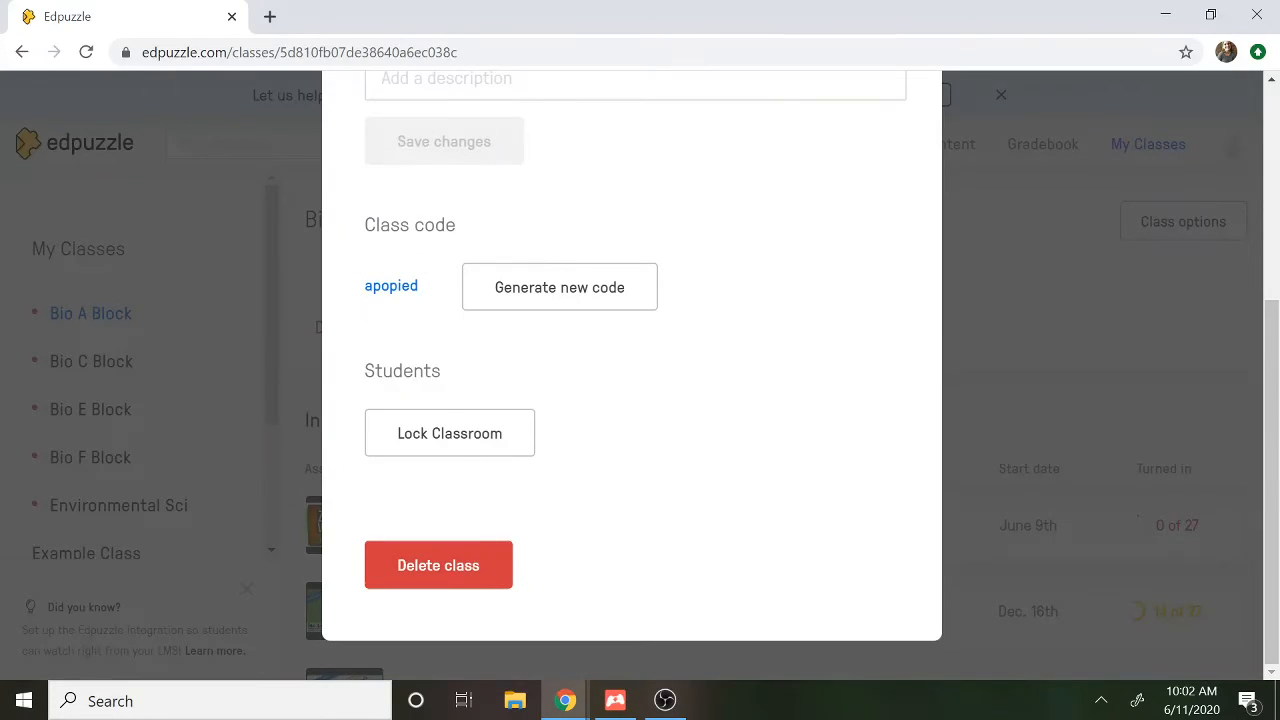
pyautogui.scroll(3, 900, 200)
pyautogui.click(903, 140)
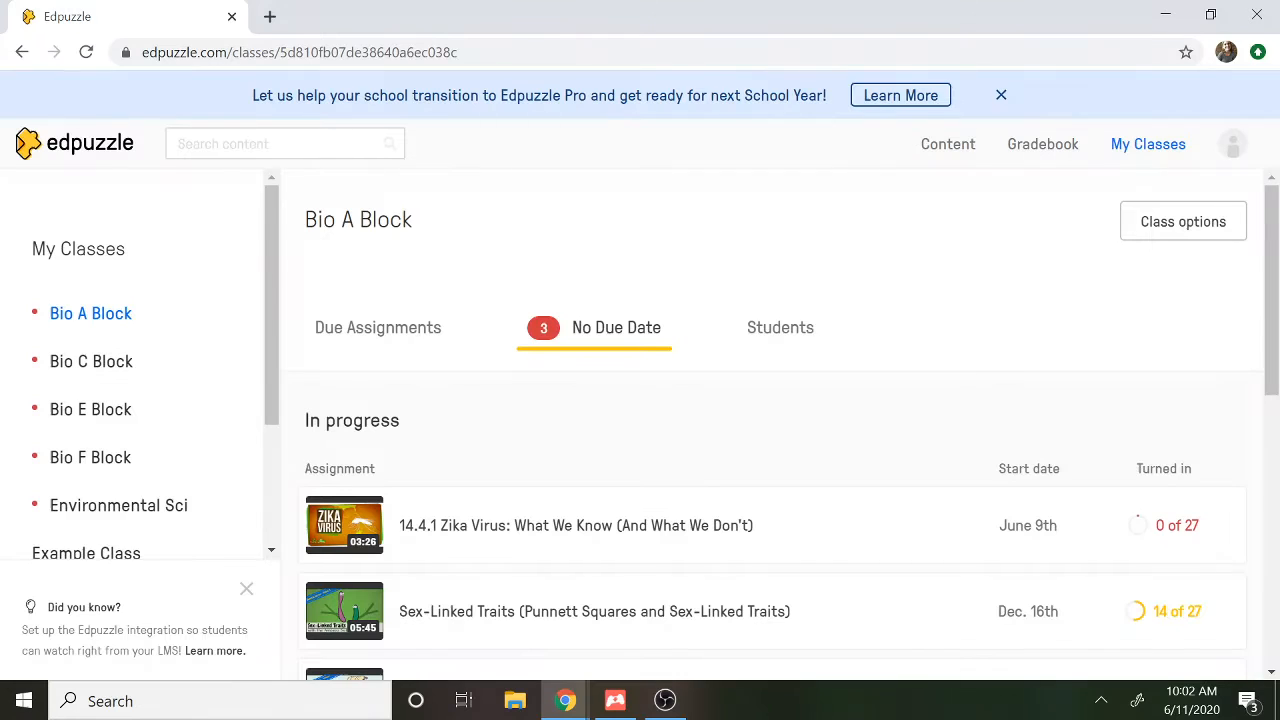
# Create a new class named "Example Class 2" with the Classic class type
pyautogui.moveTo(276, 311); pyautogui.dragTo(283, 430)
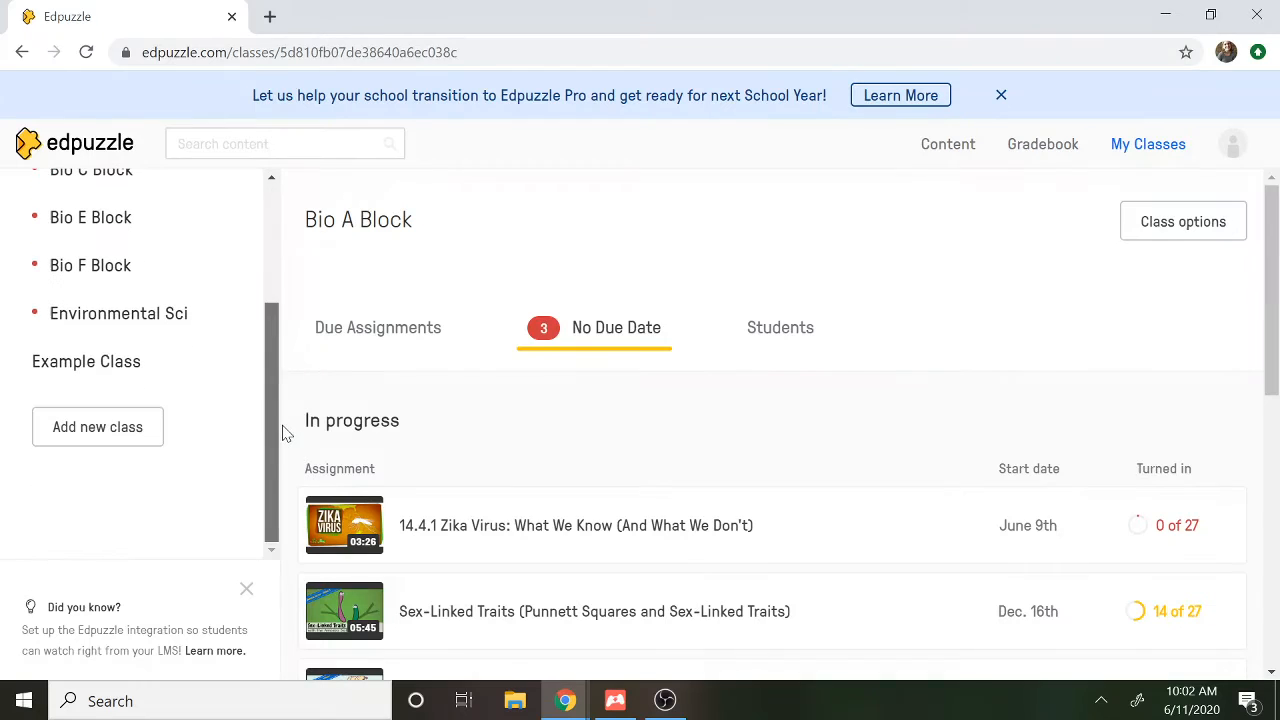
pyautogui.click(94, 436)
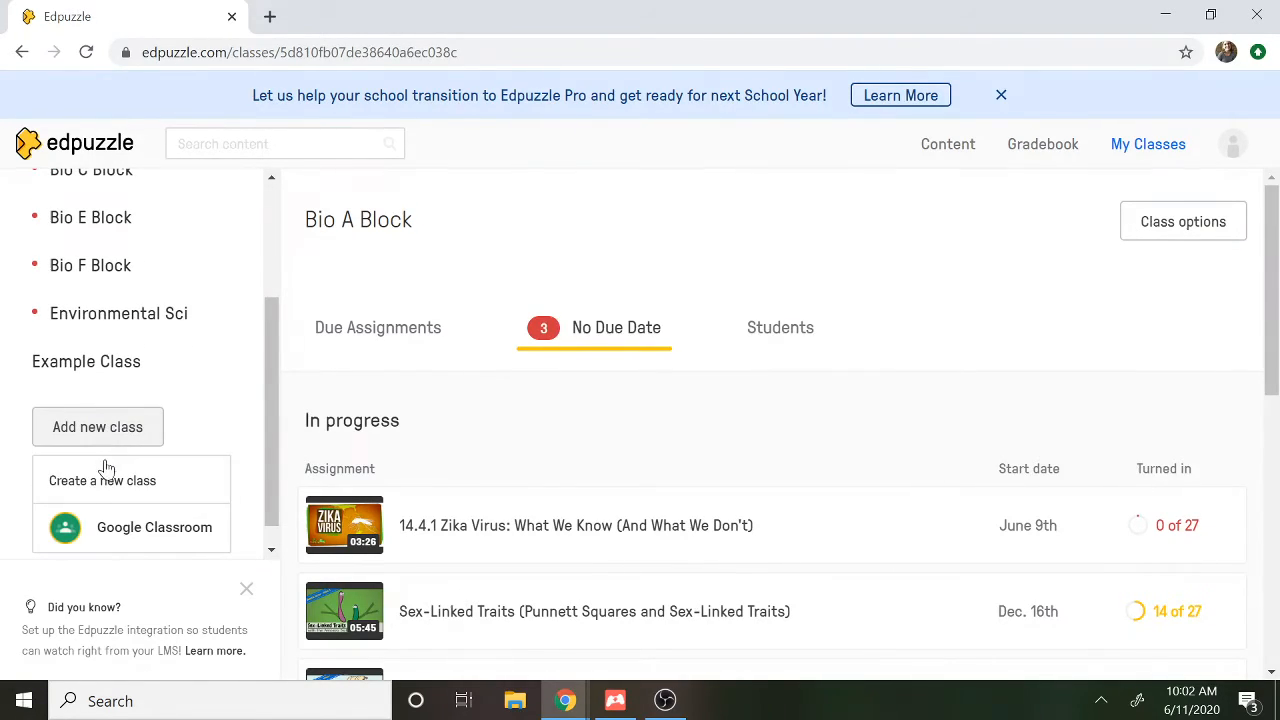
pyautogui.moveTo(277, 449); pyautogui.dragTo(280, 503)
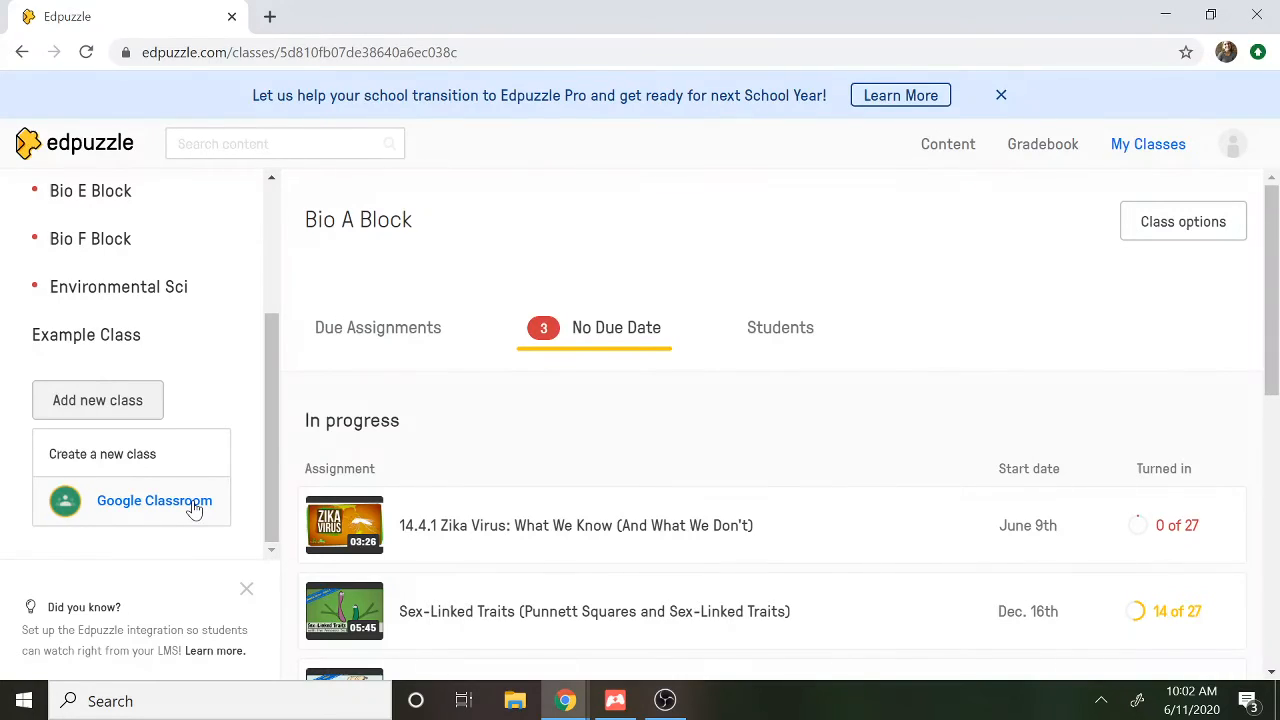
pyautogui.click(60, 453)
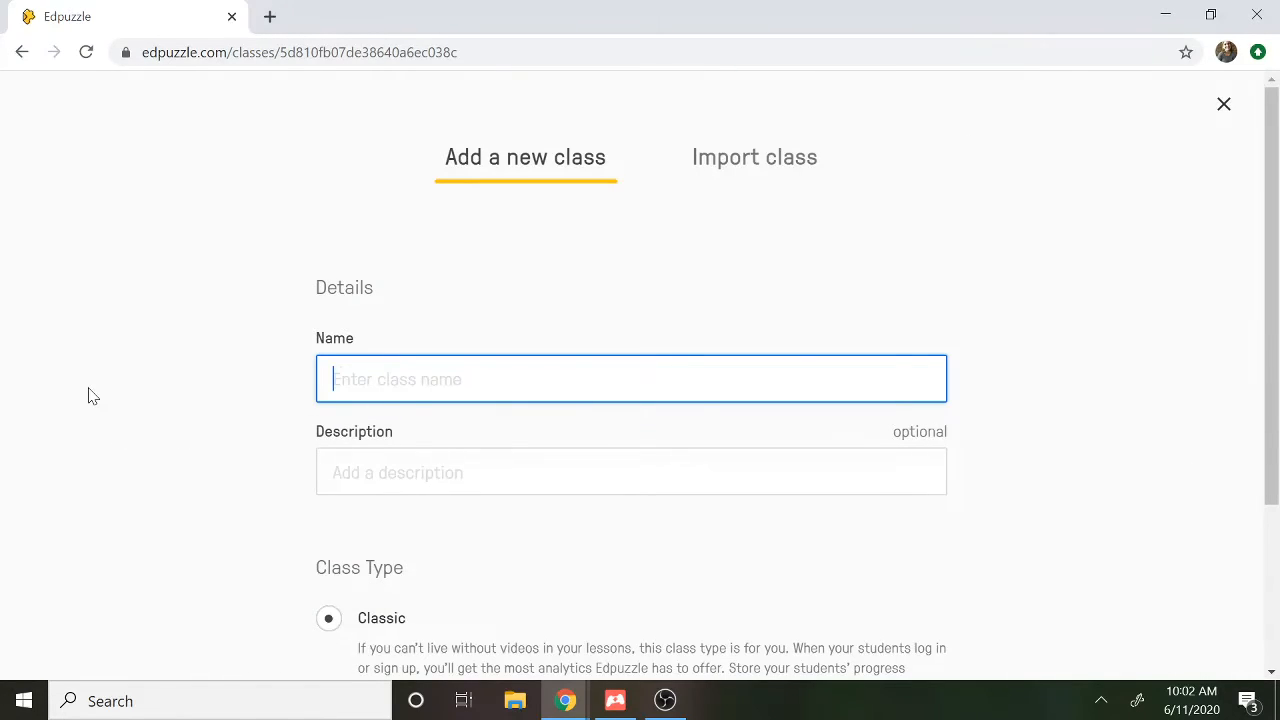
pyautogui.write('Example Class 2')
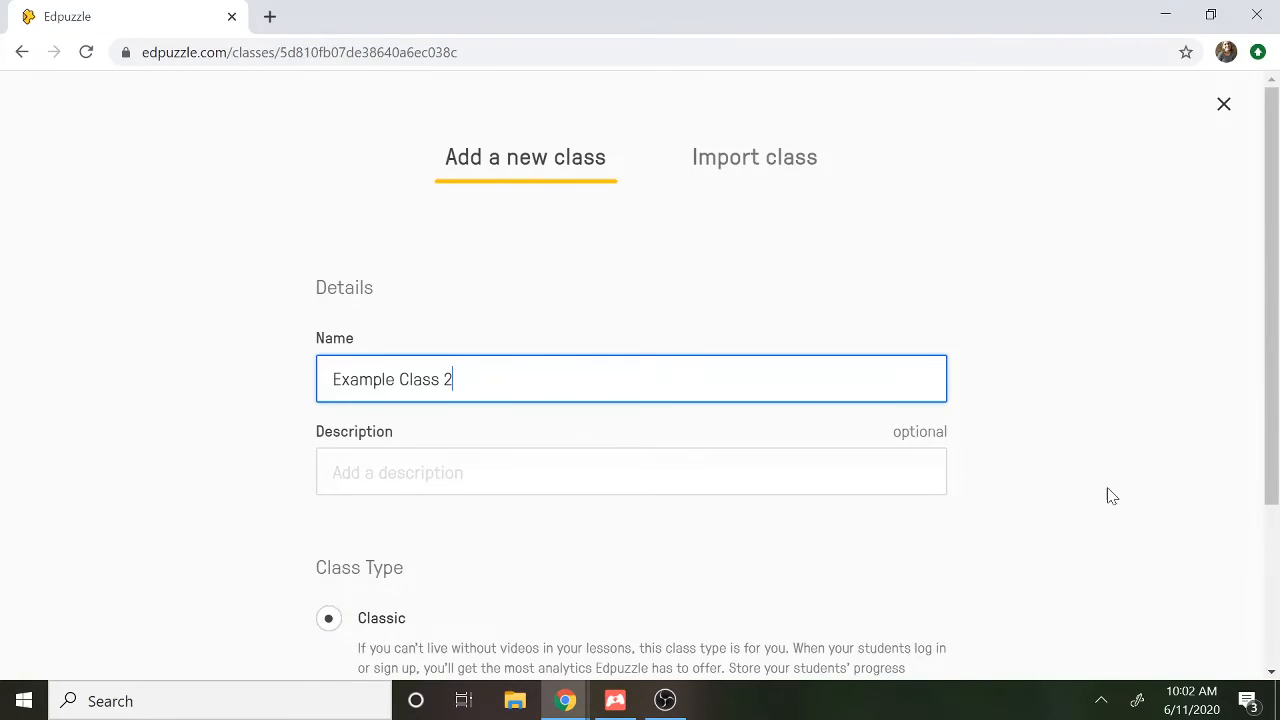
pyautogui.moveTo(1250, 424); pyautogui.dragTo(1273, 628)
pyautogui.click(1158, 463)
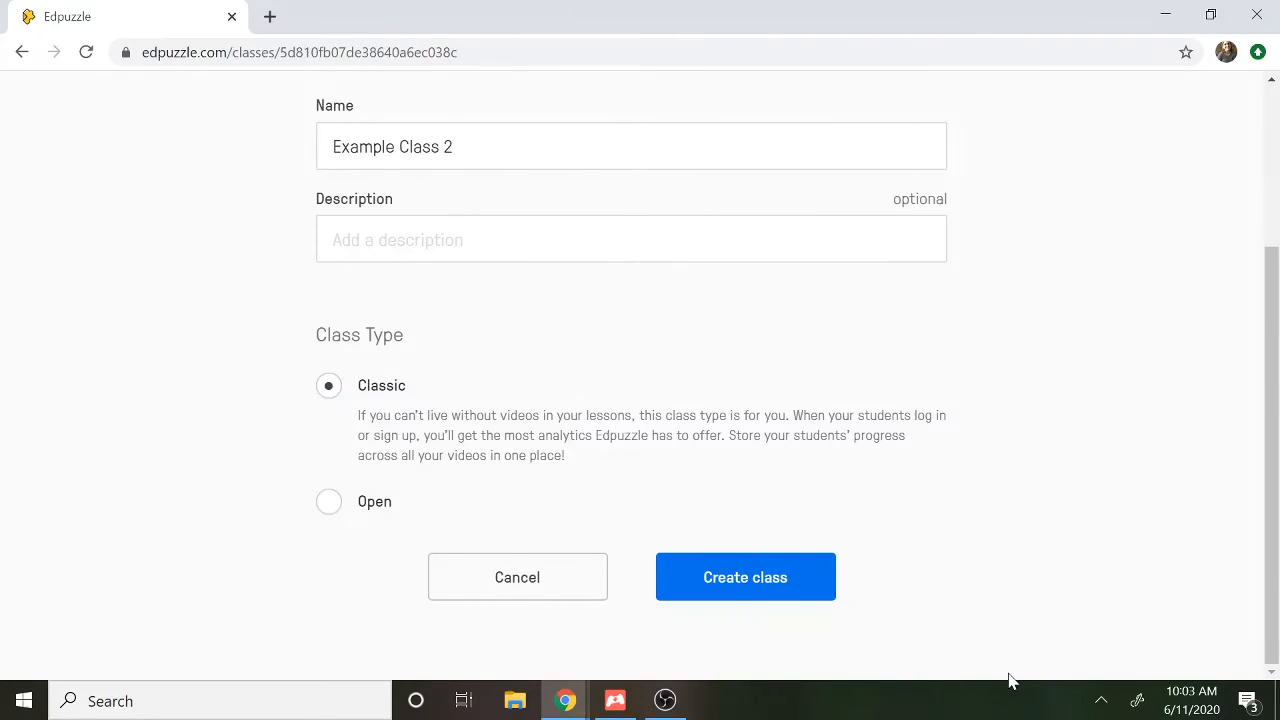
pyautogui.click(769, 593)
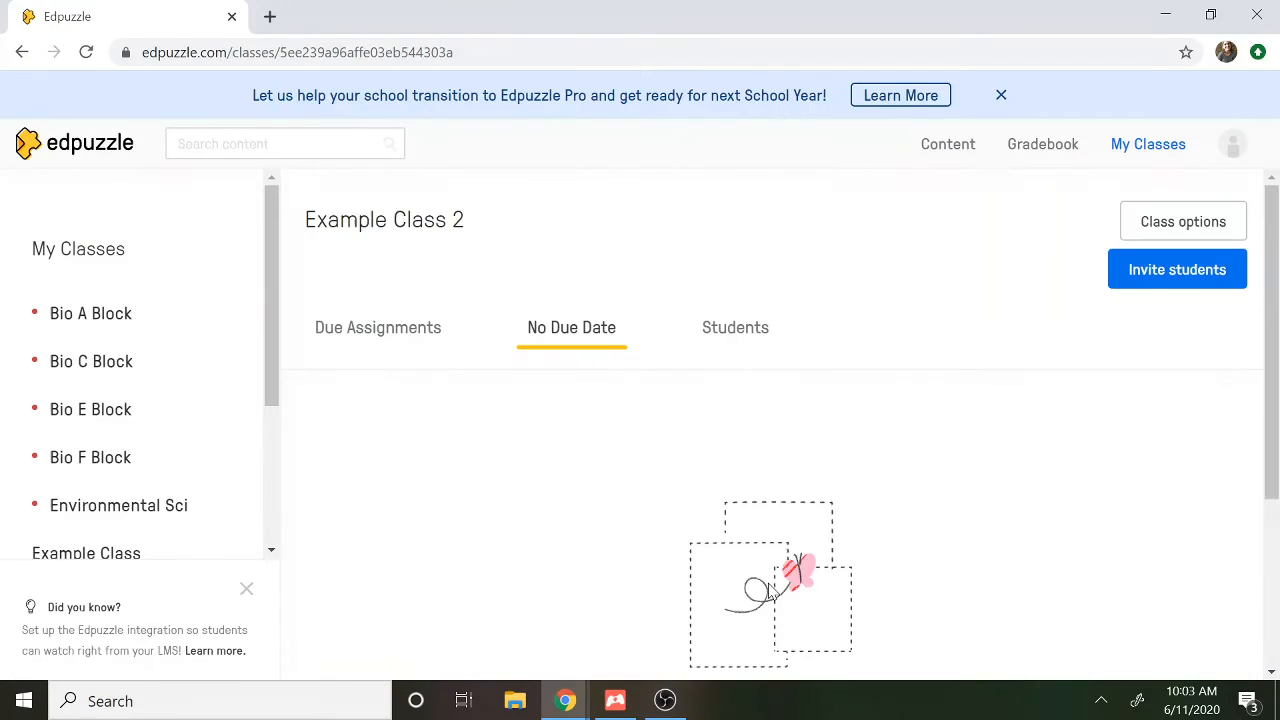
# View the student invitation for Example Class 2 with its class code and sharing options, and close it
pyautogui.scroll(-1, 1262, 316)
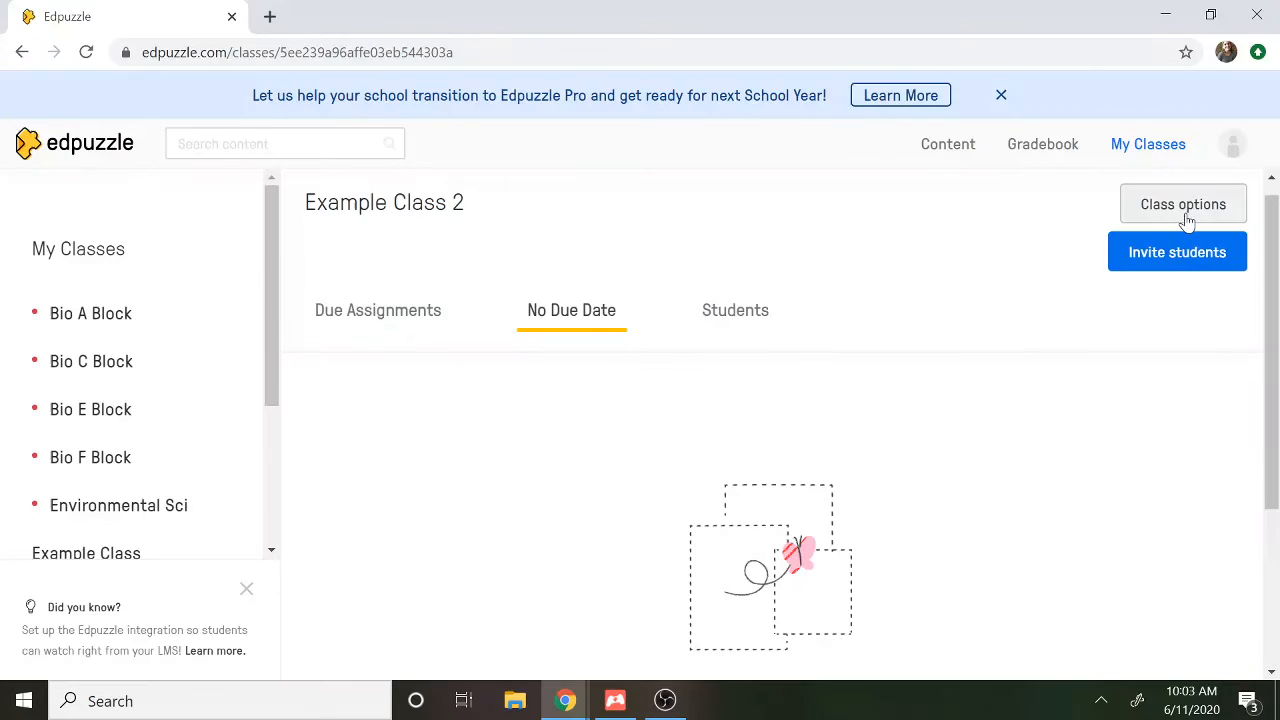
pyautogui.click(1188, 264)
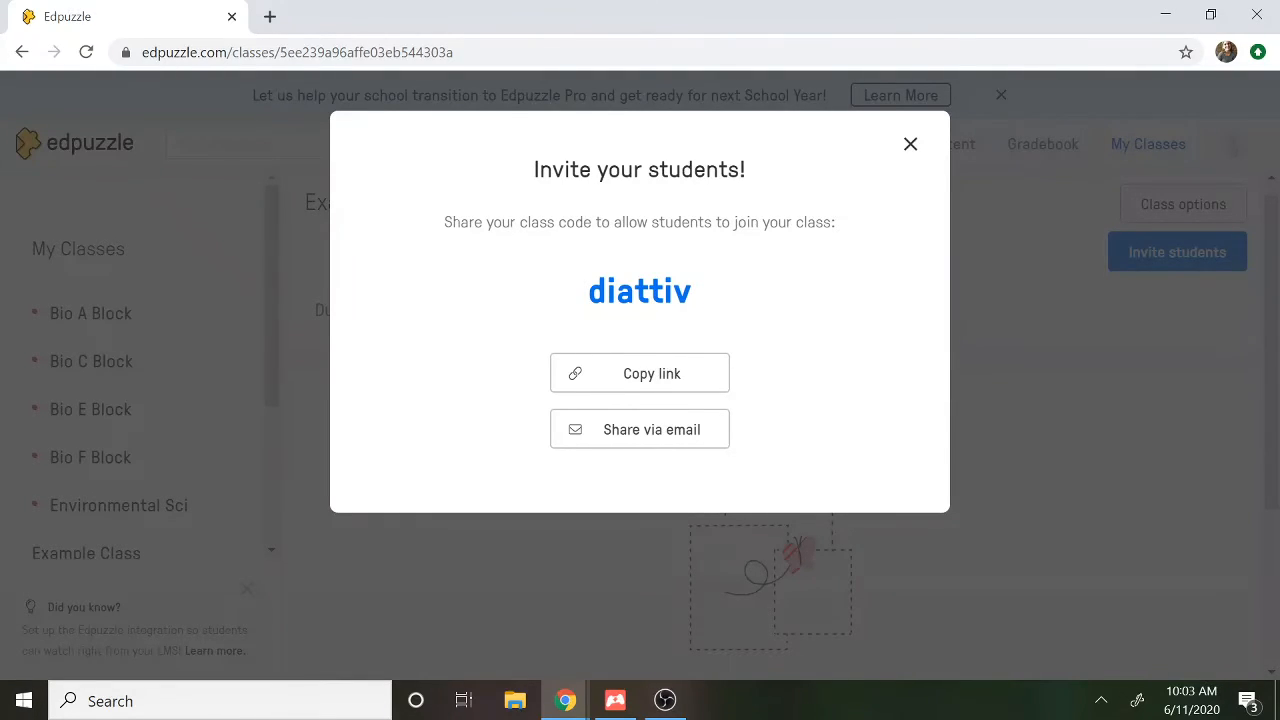
pyautogui.click(910, 146)
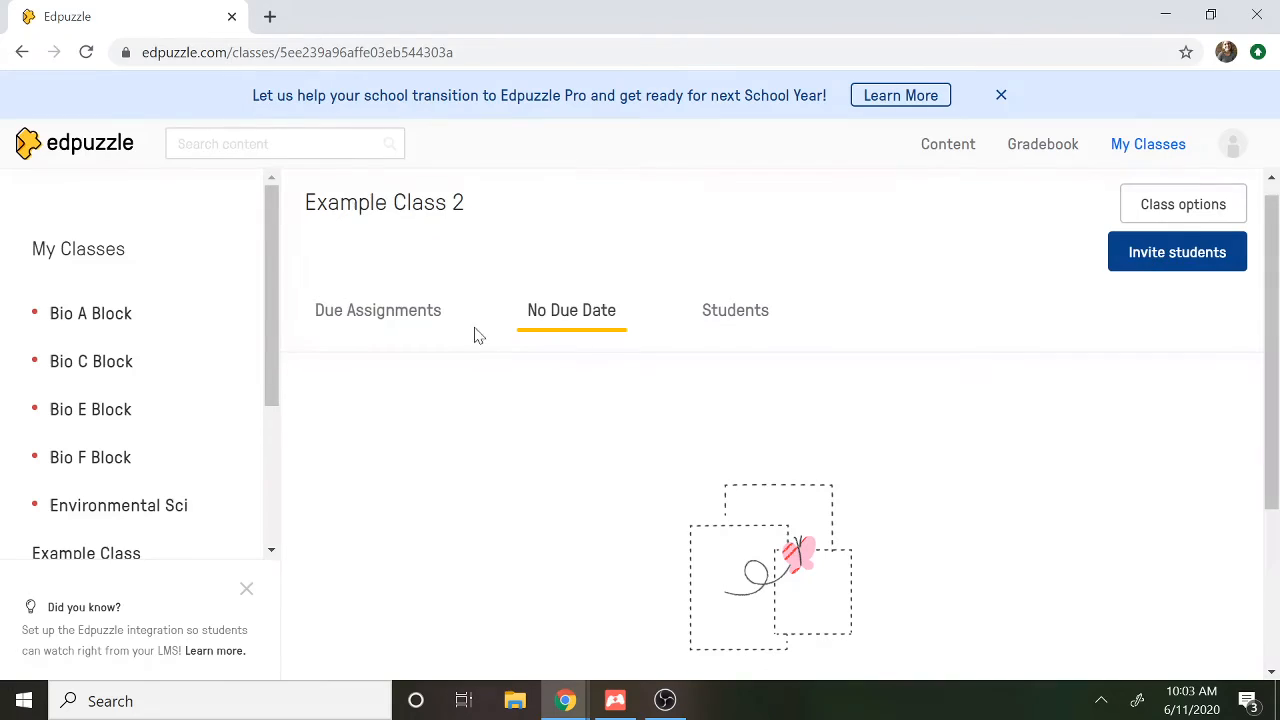
# Open the Sex-Linked Traits (Punnett Squares and Sex-Linked Traits) assignment from the Bio A Block class to view student progress
pyautogui.click(115, 322)
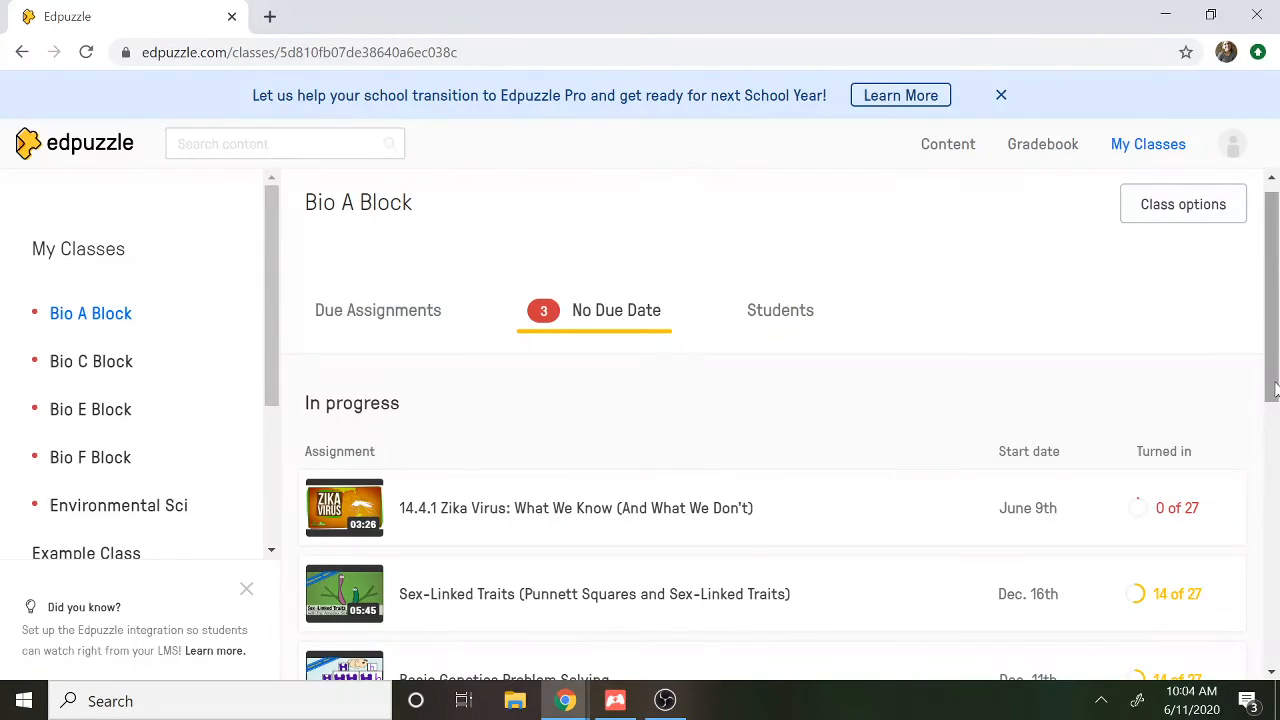
pyautogui.moveTo(1274, 392); pyautogui.dragTo(1276, 471)
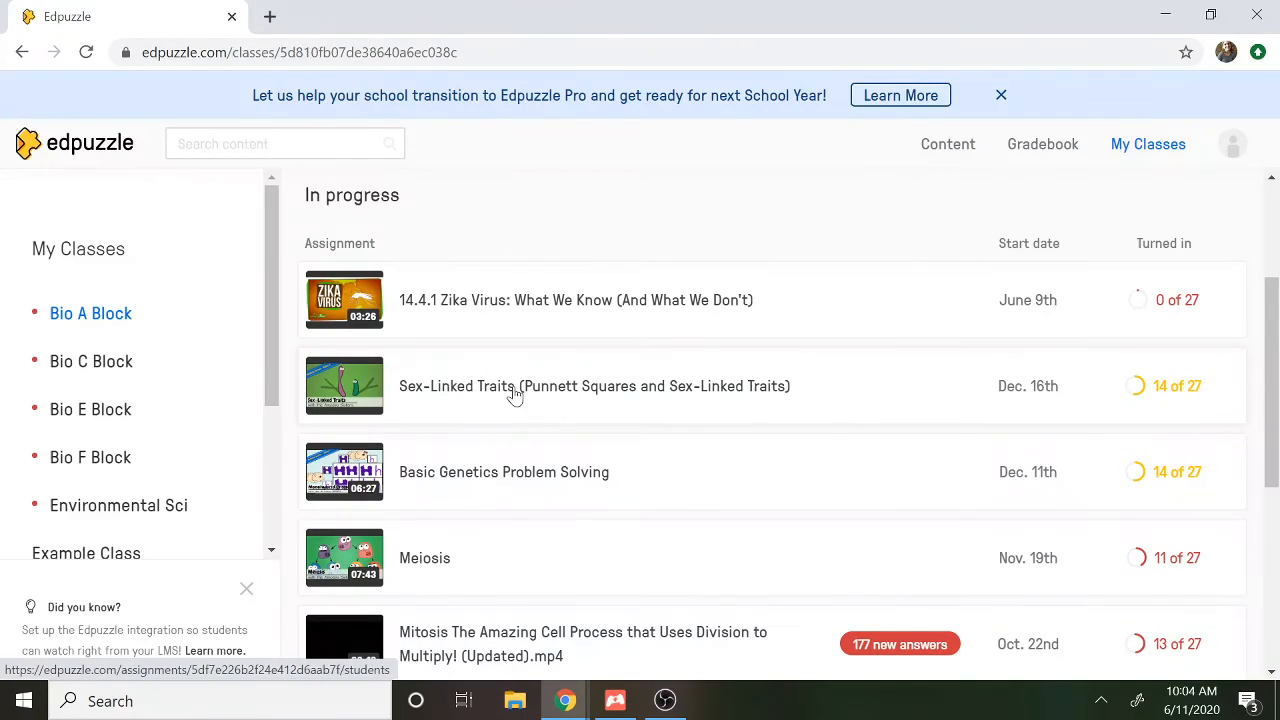
pyautogui.click(570, 399)
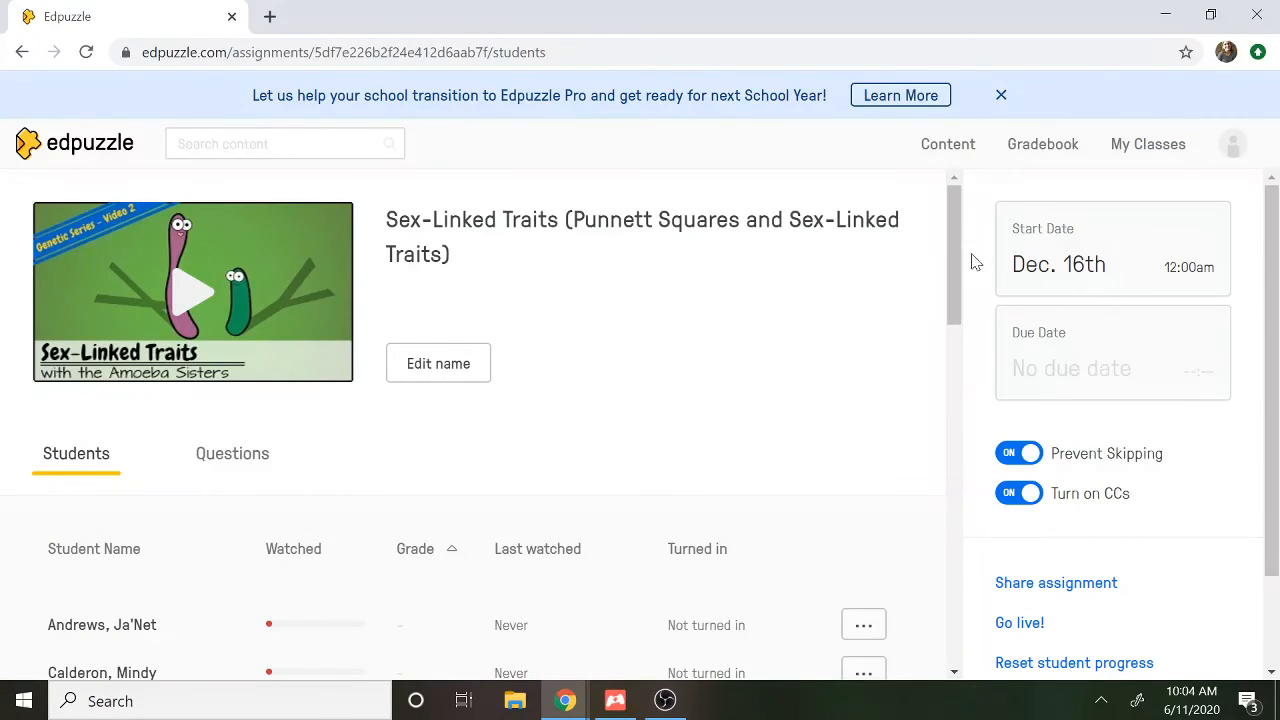
# Review each student's watched percentage, grade and turned-in date for the Sex-Linked Traits assignment
pyautogui.moveTo(955, 262); pyautogui.dragTo(970, 468)
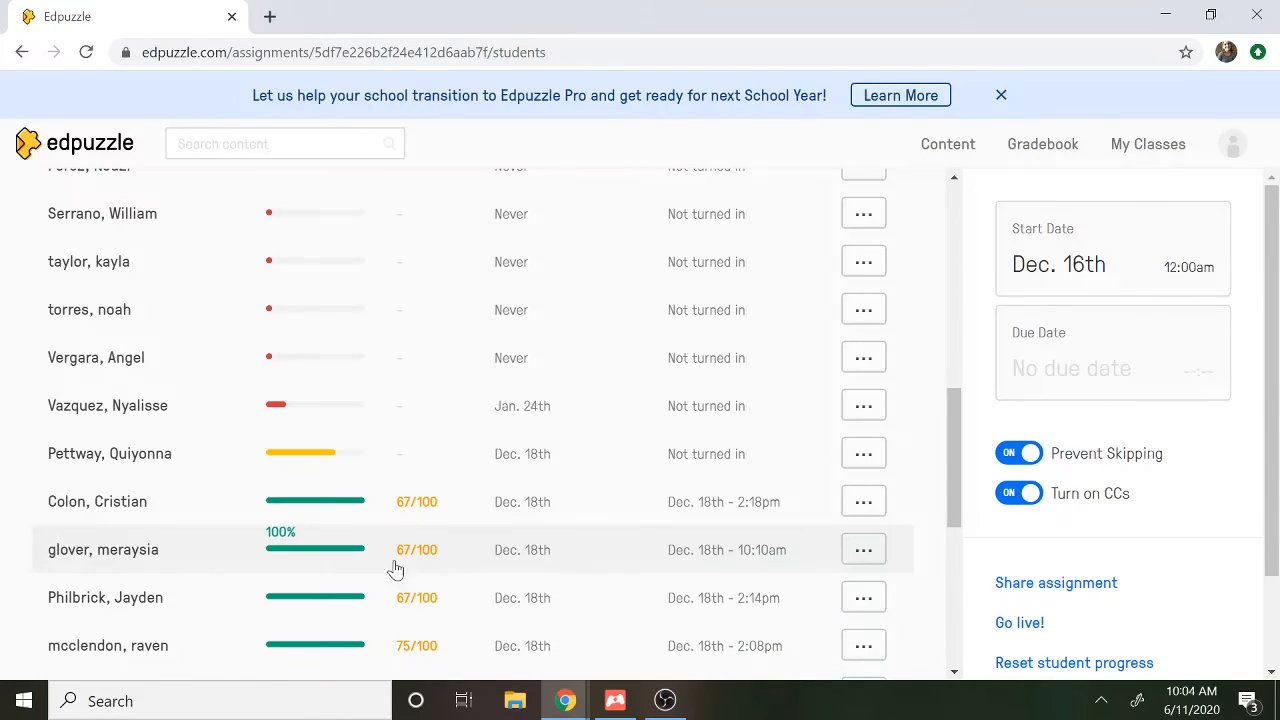
pyautogui.moveTo(957, 438); pyautogui.dragTo(960, 492)
pyautogui.moveTo(310, 274)
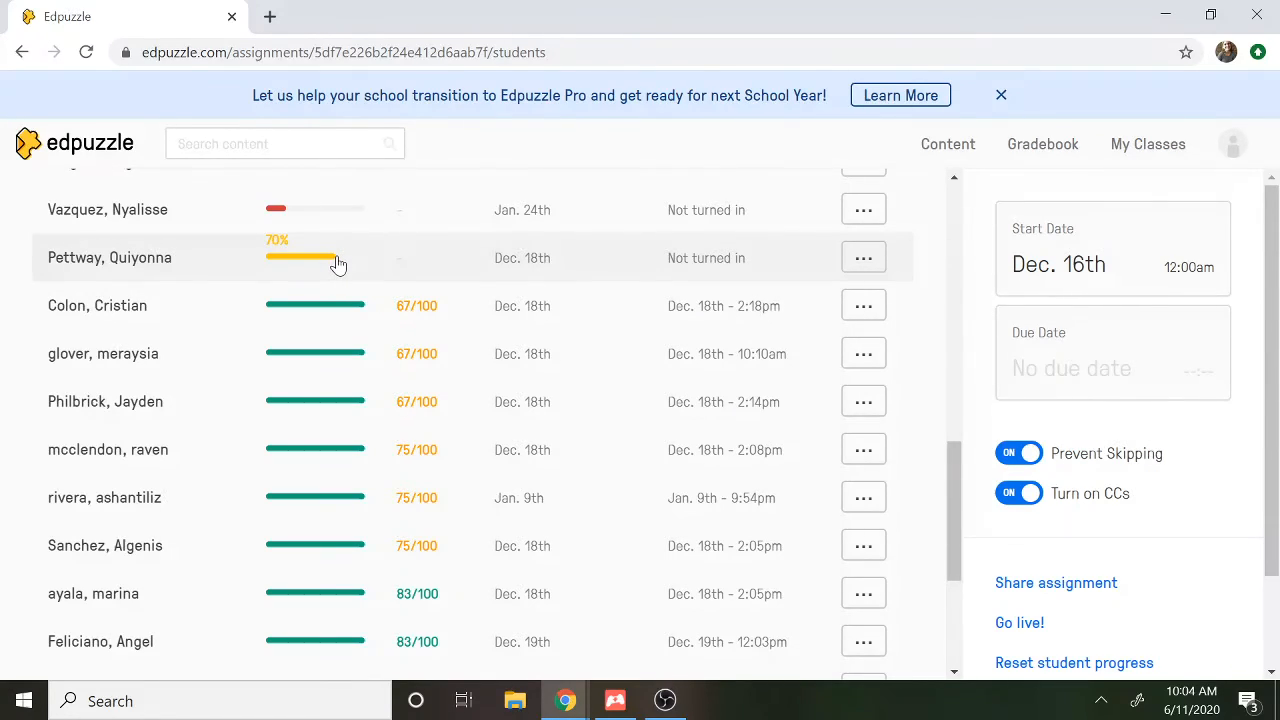
pyautogui.moveTo(950, 532); pyautogui.dragTo(967, 591)
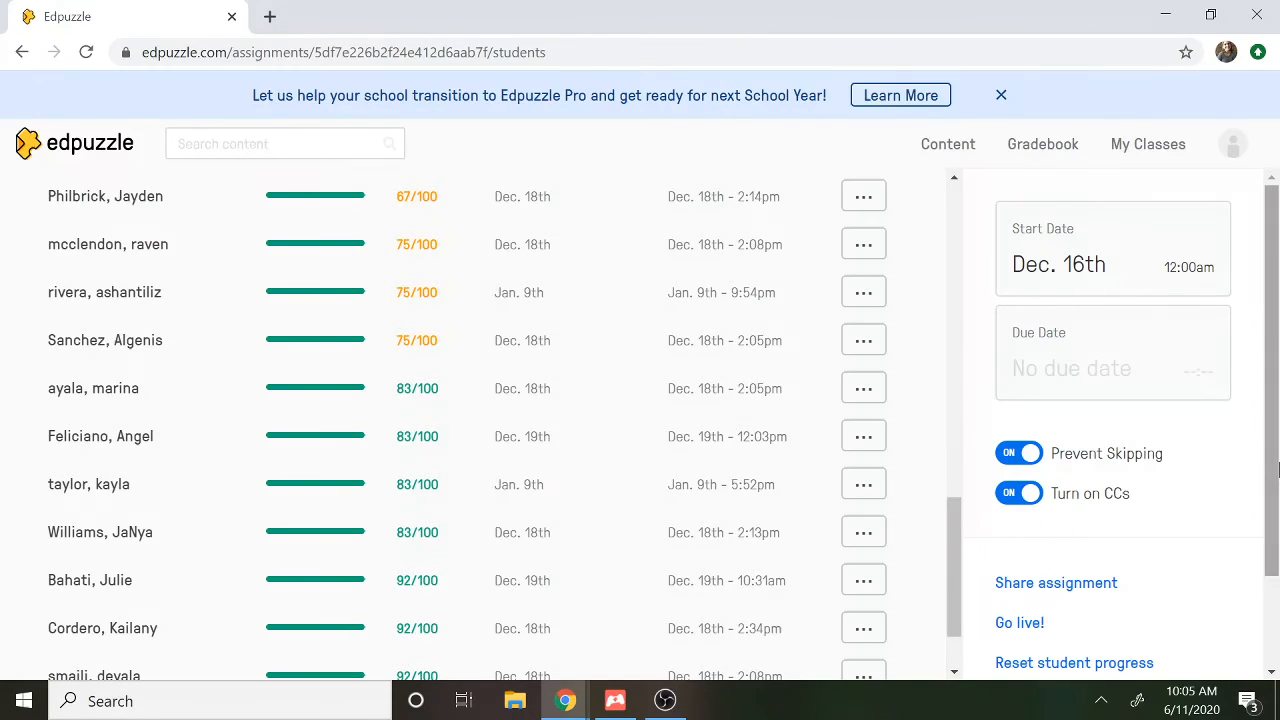
pyautogui.moveTo(1277, 464); pyautogui.dragTo(1207, 146)
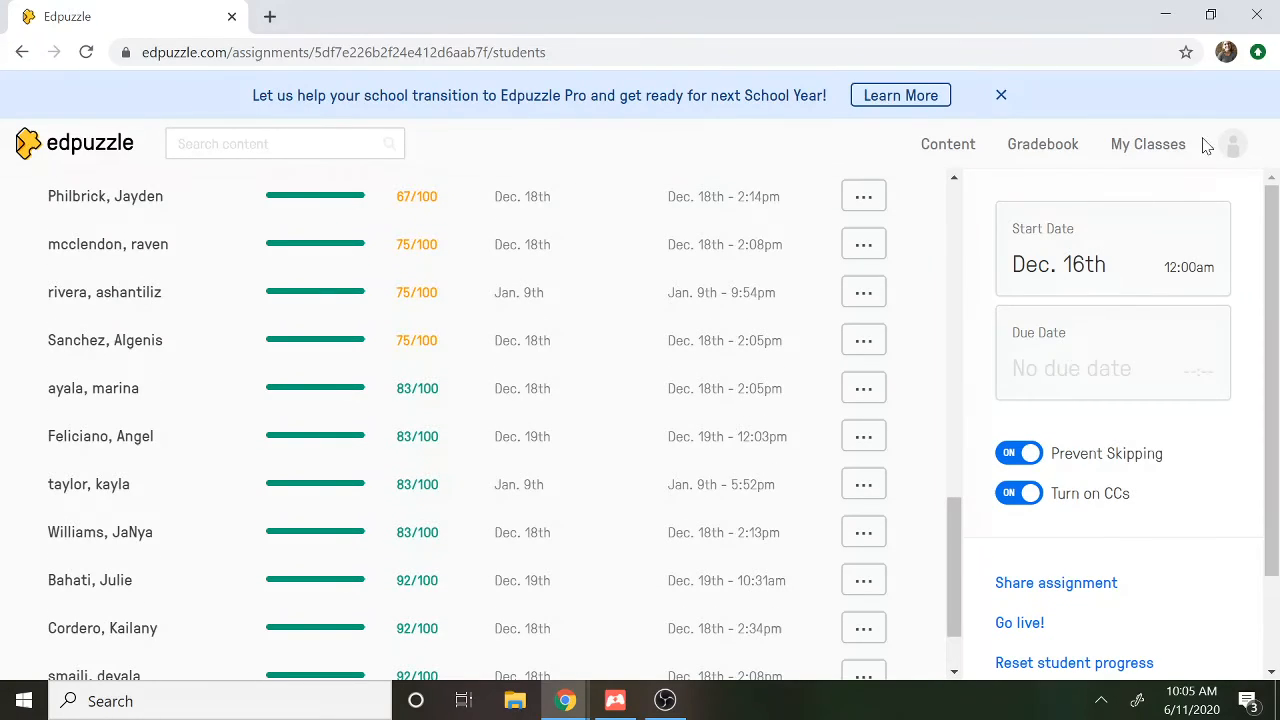
# Return to the Bio A Block class and view its student roster and the account options available for one student
pyautogui.click(21, 55)
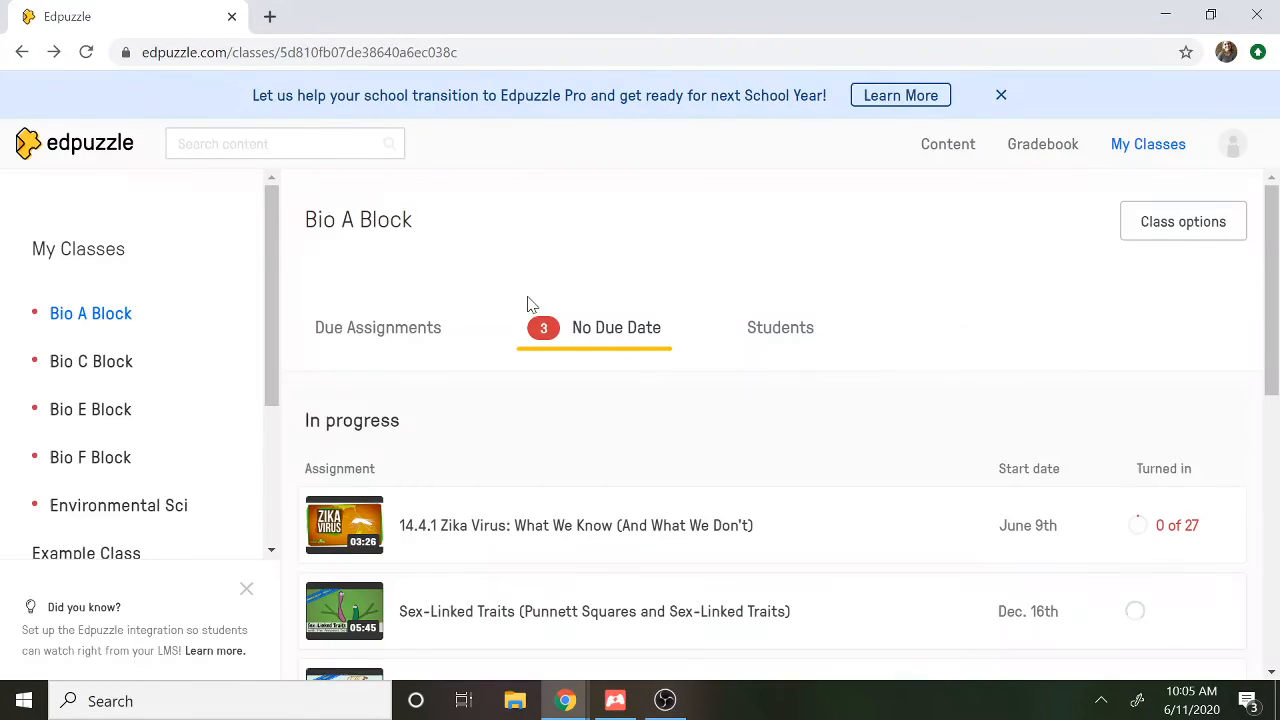
pyautogui.click(782, 336)
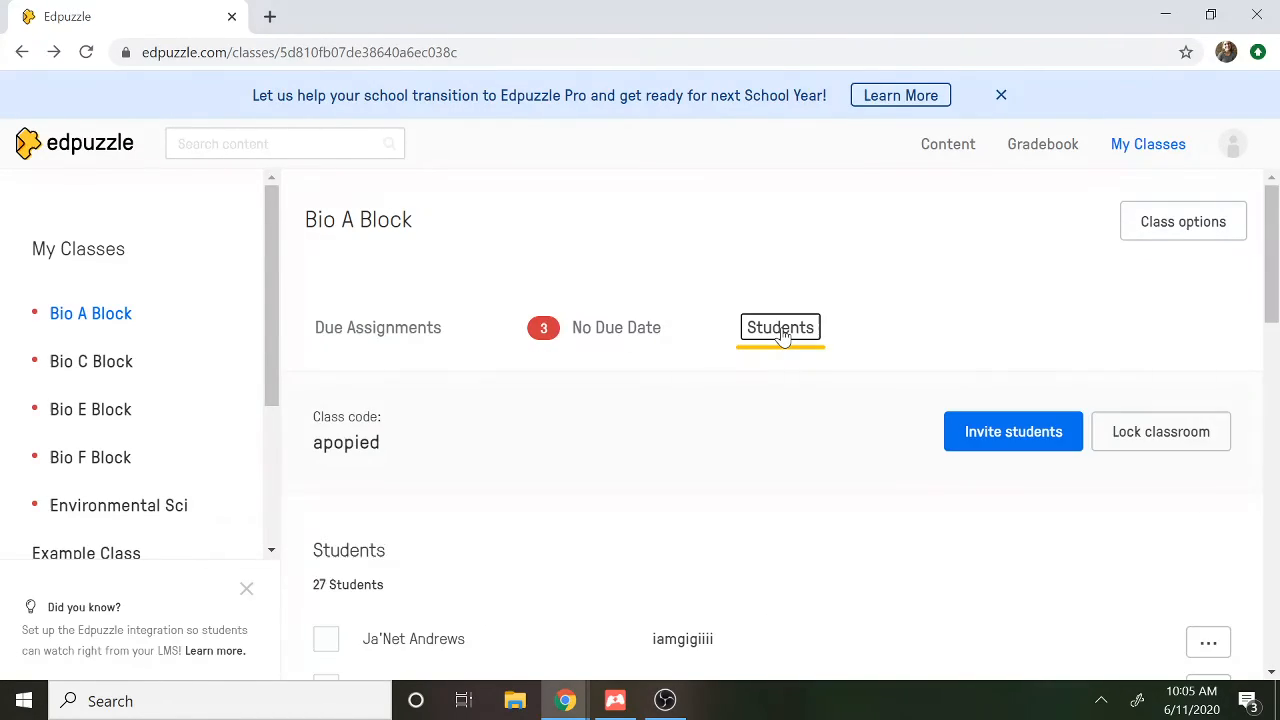
pyautogui.moveTo(1272, 305); pyautogui.dragTo(1275, 400)
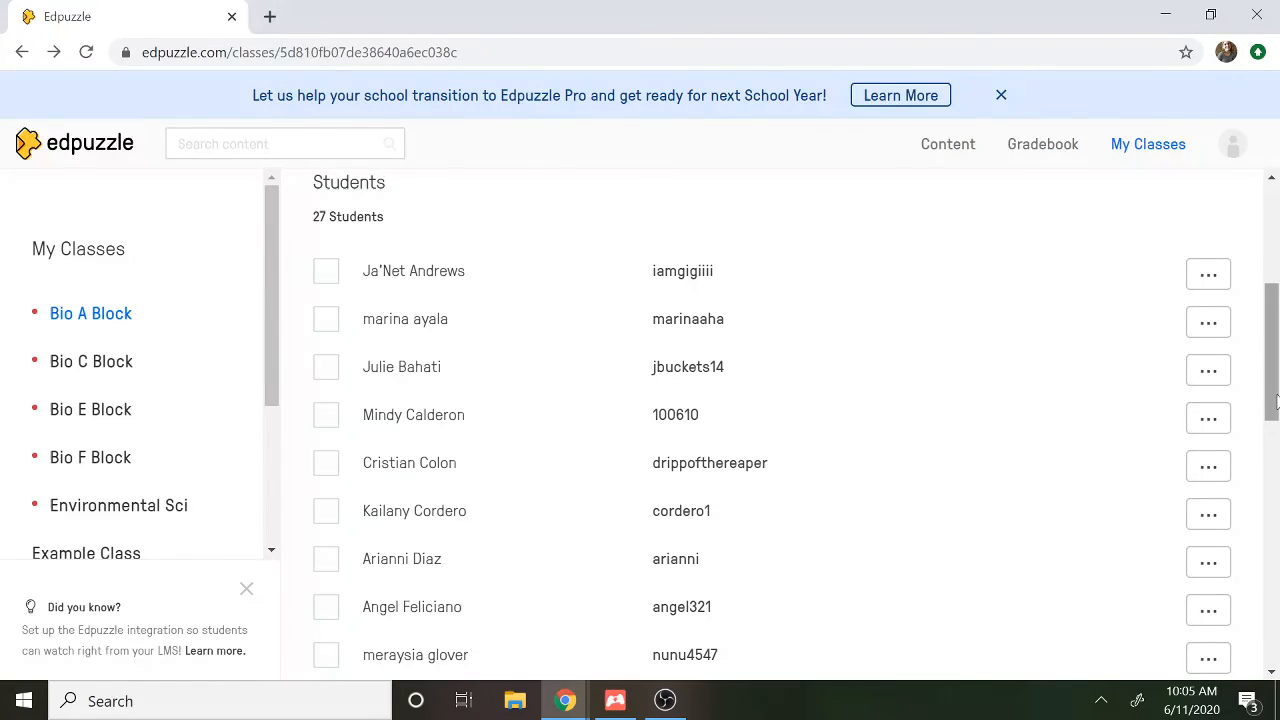
pyautogui.moveTo(1277, 401)
pyautogui.mouseDown()
pyautogui.moveTo(1278, 384)
pyautogui.moveTo(1279, 403)
pyautogui.mouseUp()
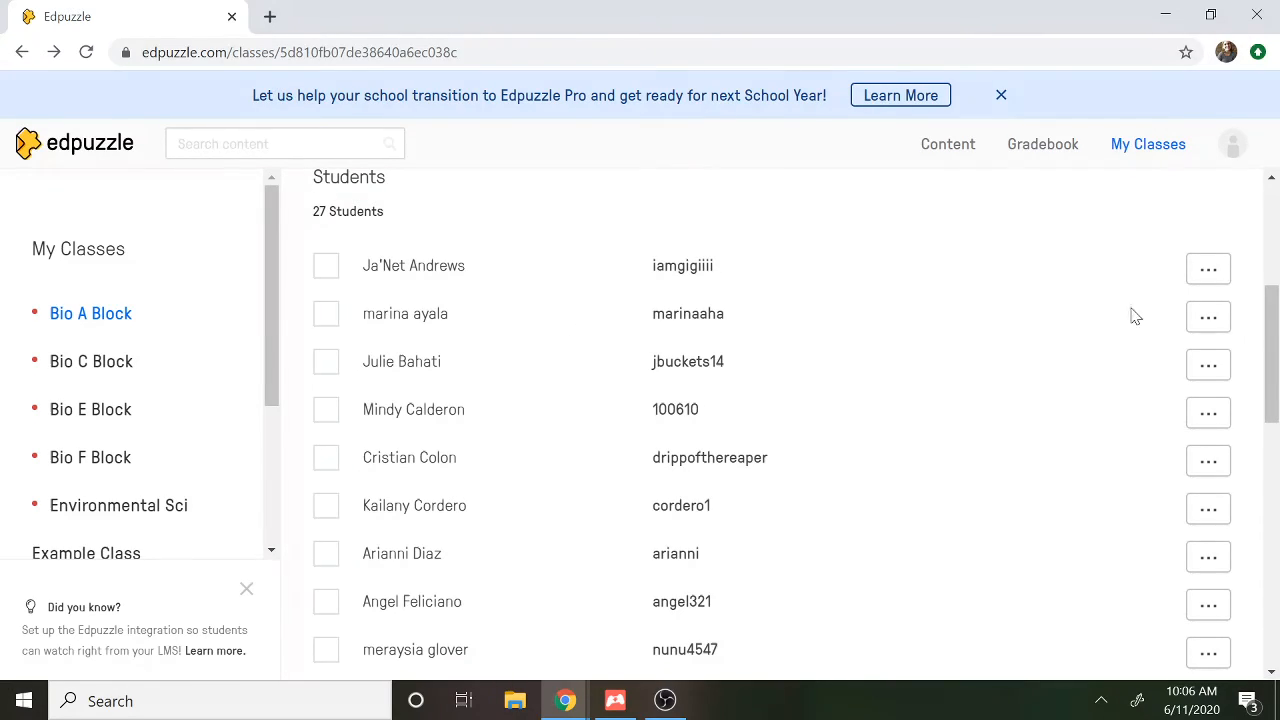
pyautogui.click(1209, 318)
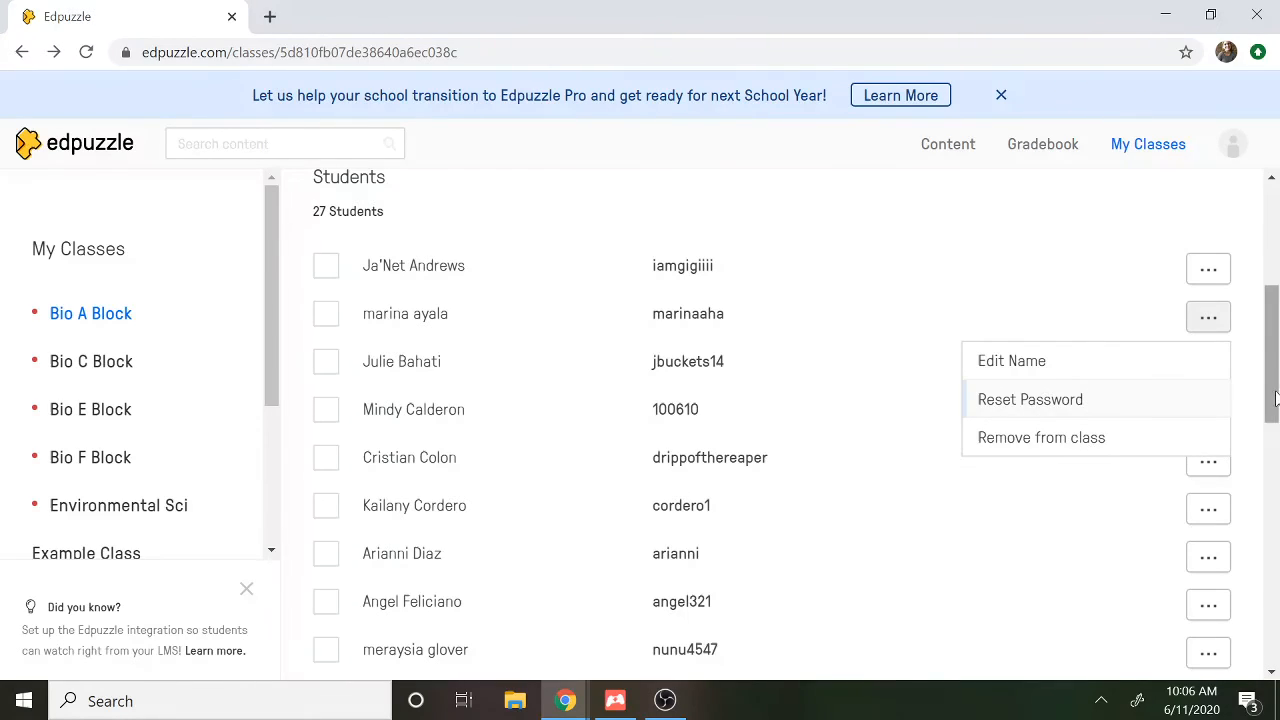
pyautogui.moveTo(1277, 392); pyautogui.dragTo(1278, 296)
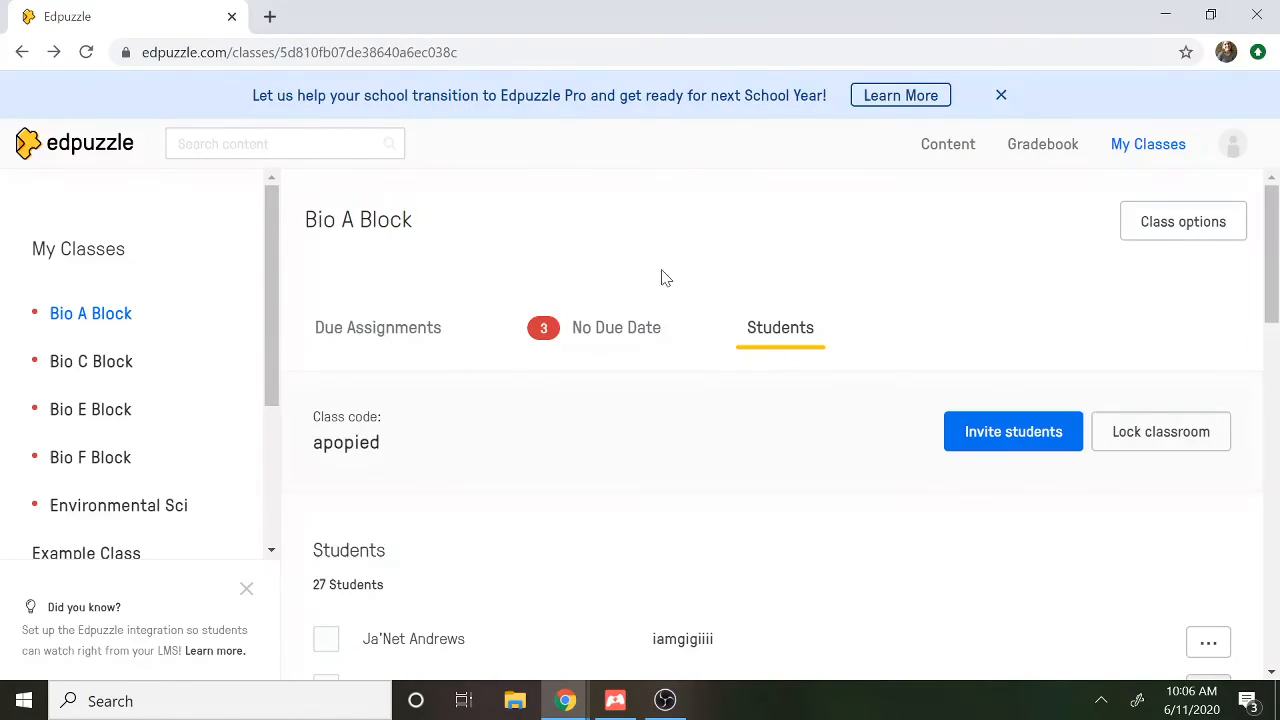
# View the Bio A Block assignments in progress that have no due date
pyautogui.click(639, 330)
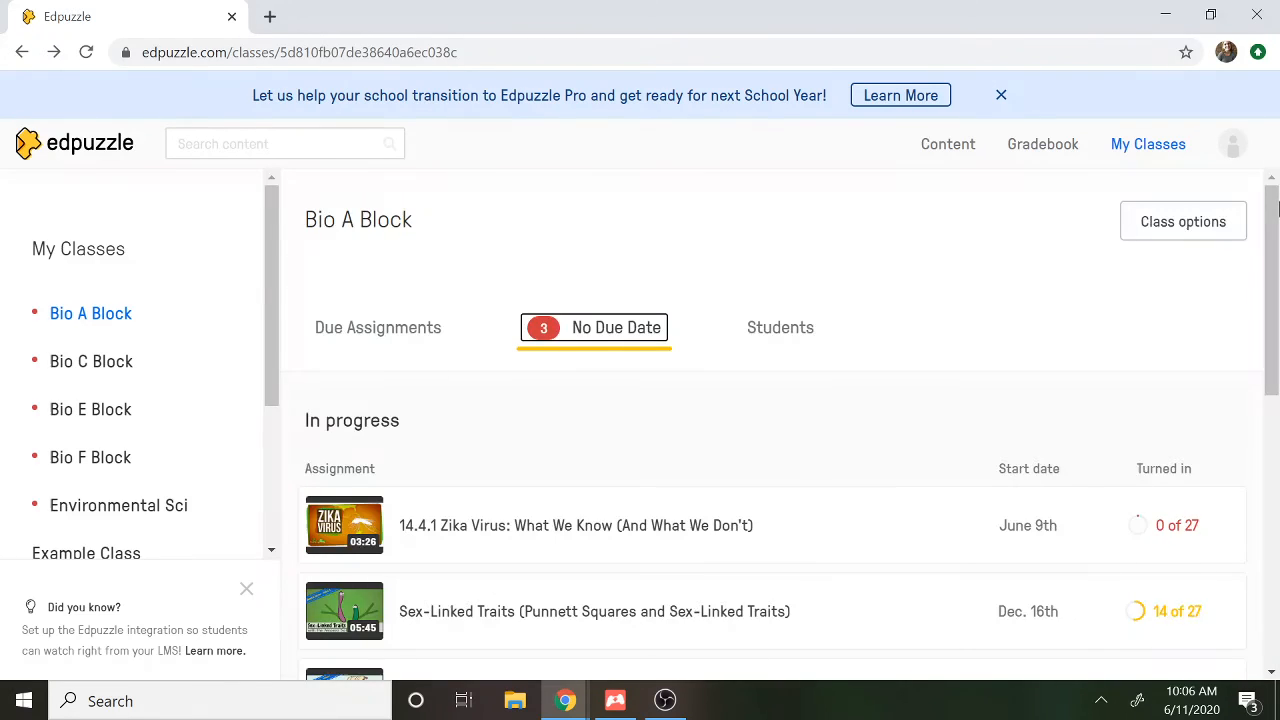
pyautogui.moveTo(1277, 208)
pyautogui.mouseDown()
pyautogui.moveTo(1269, 371)
pyautogui.moveTo(1274, 221)
pyautogui.mouseUp()
pyautogui.click(918, 232)
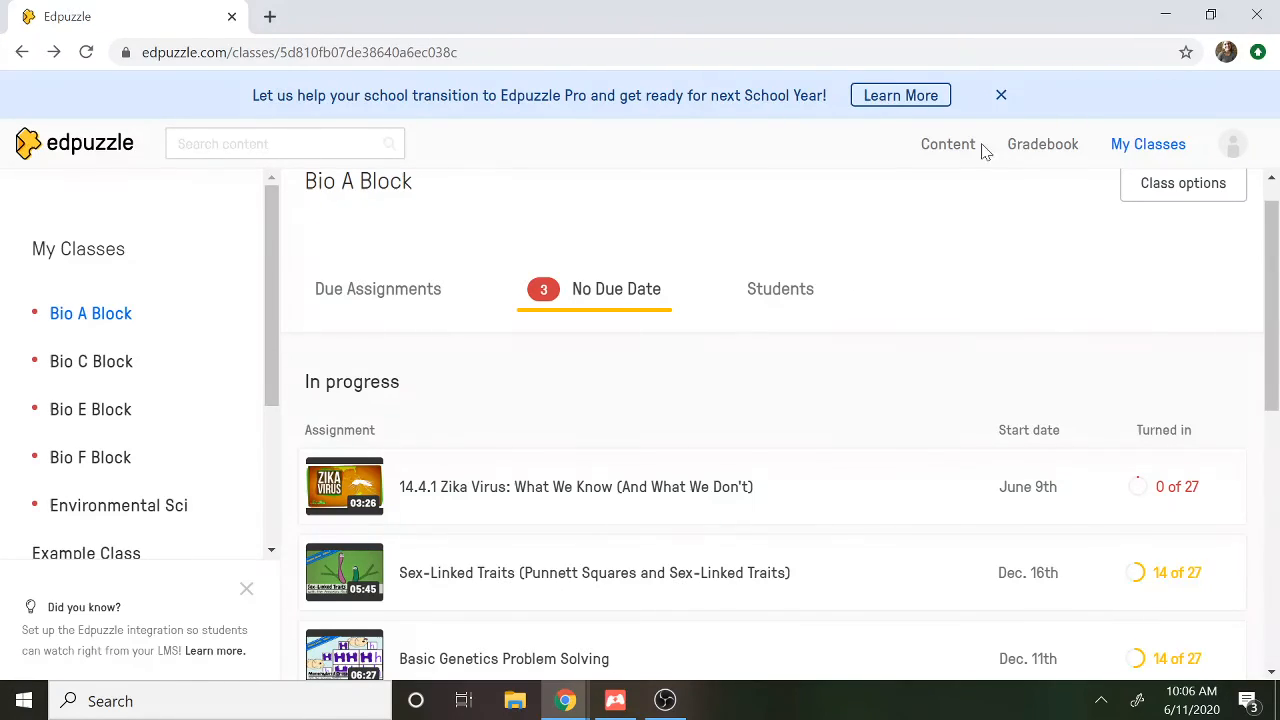
# Open the video "What causes antibiotic resistance? - Kevin Wu" from My Content
pyautogui.click(948, 150)
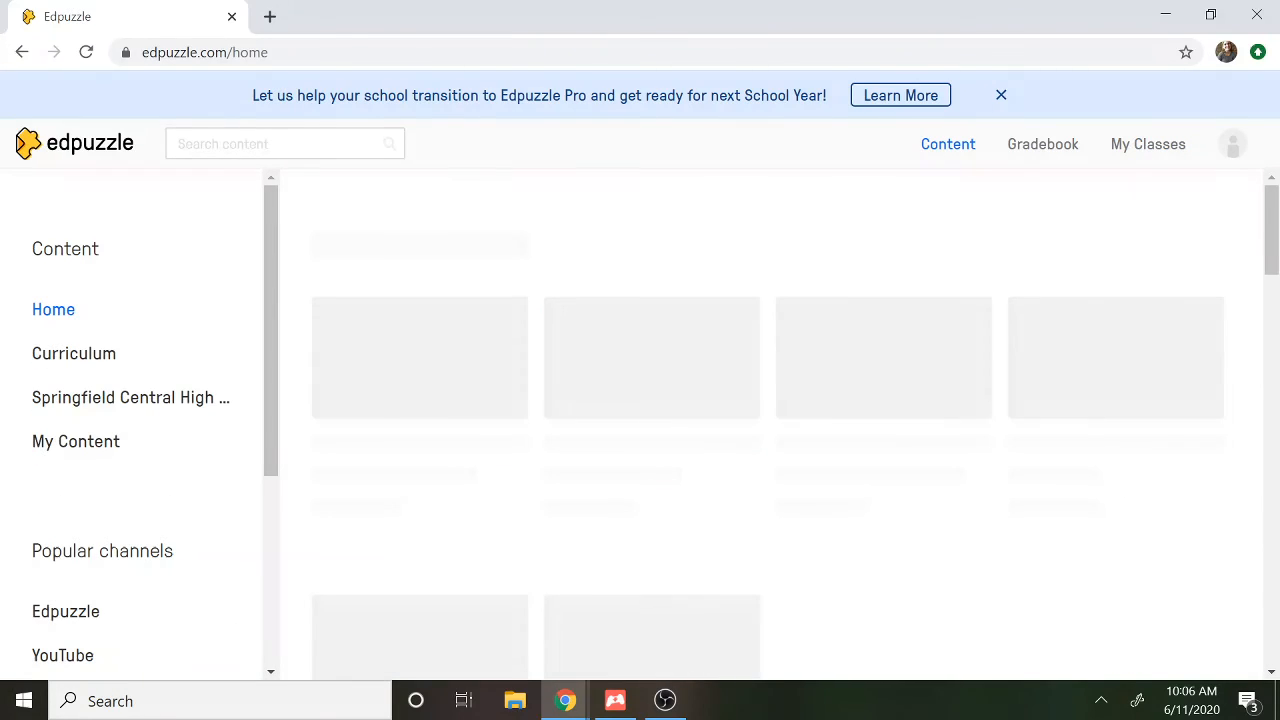
pyautogui.moveTo(1275, 240); pyautogui.dragTo(1275, 250)
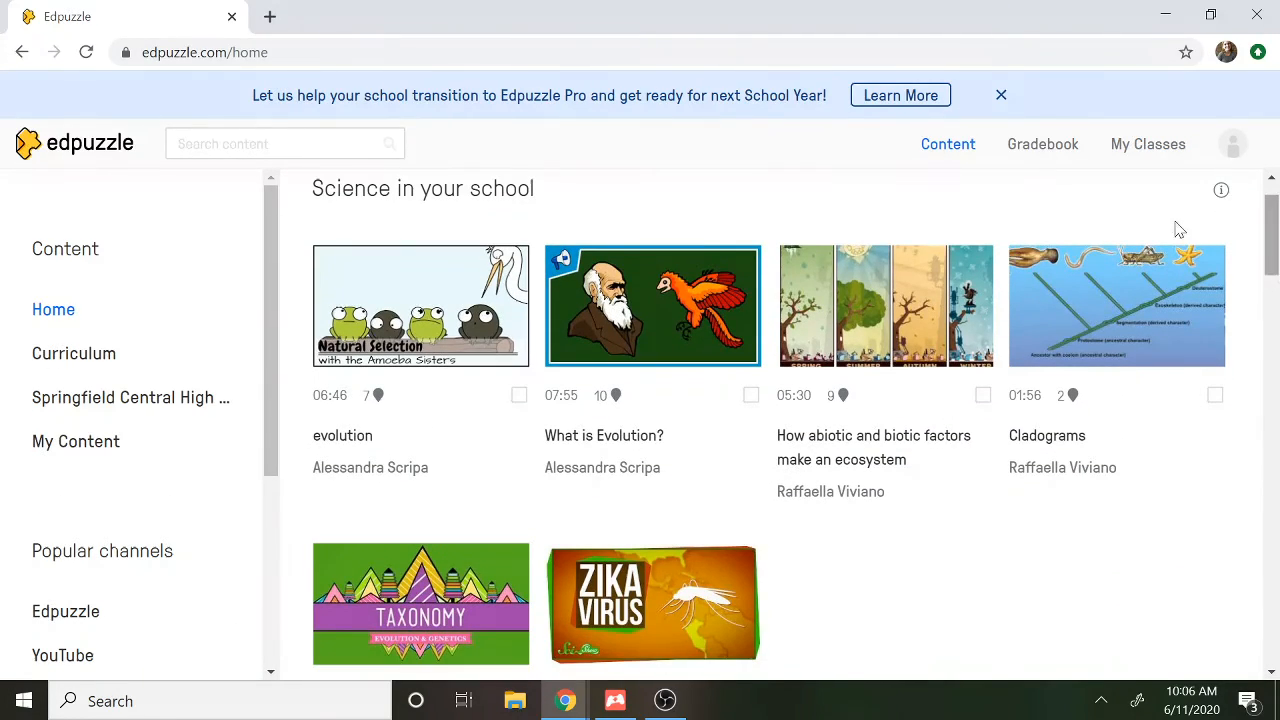
pyautogui.click(98, 450)
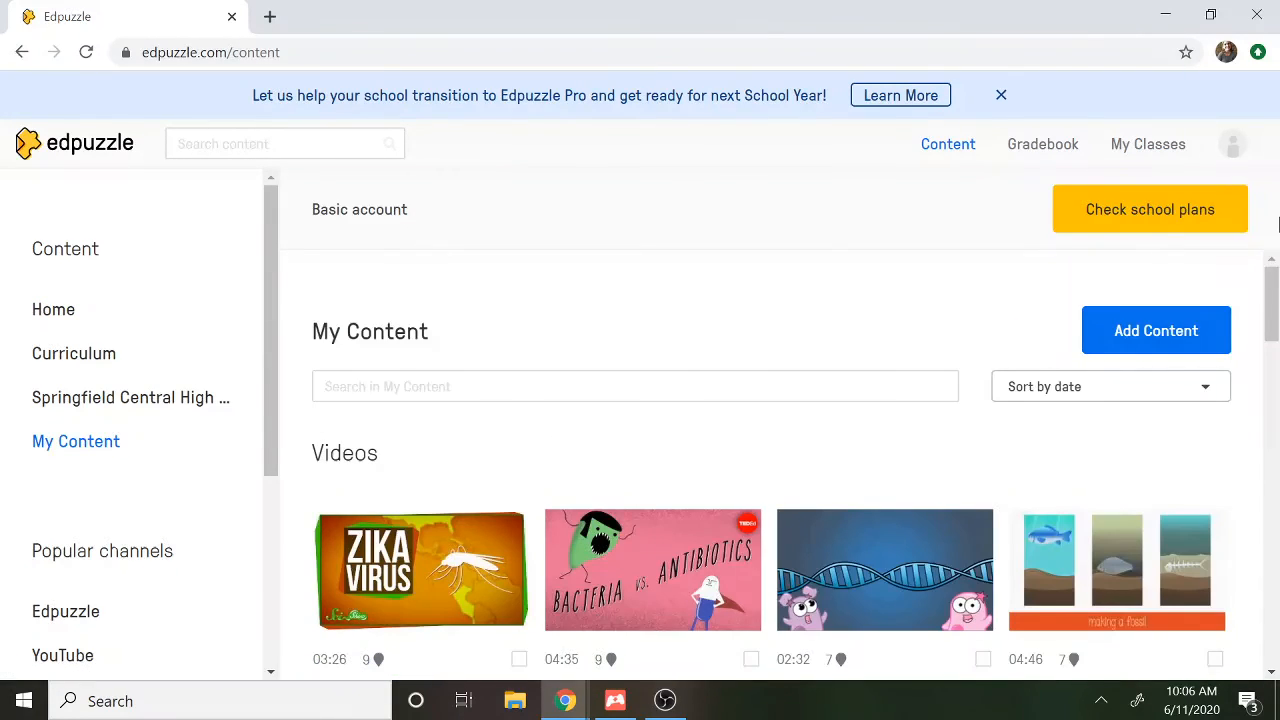
pyautogui.moveTo(1275, 300); pyautogui.dragTo(1278, 347)
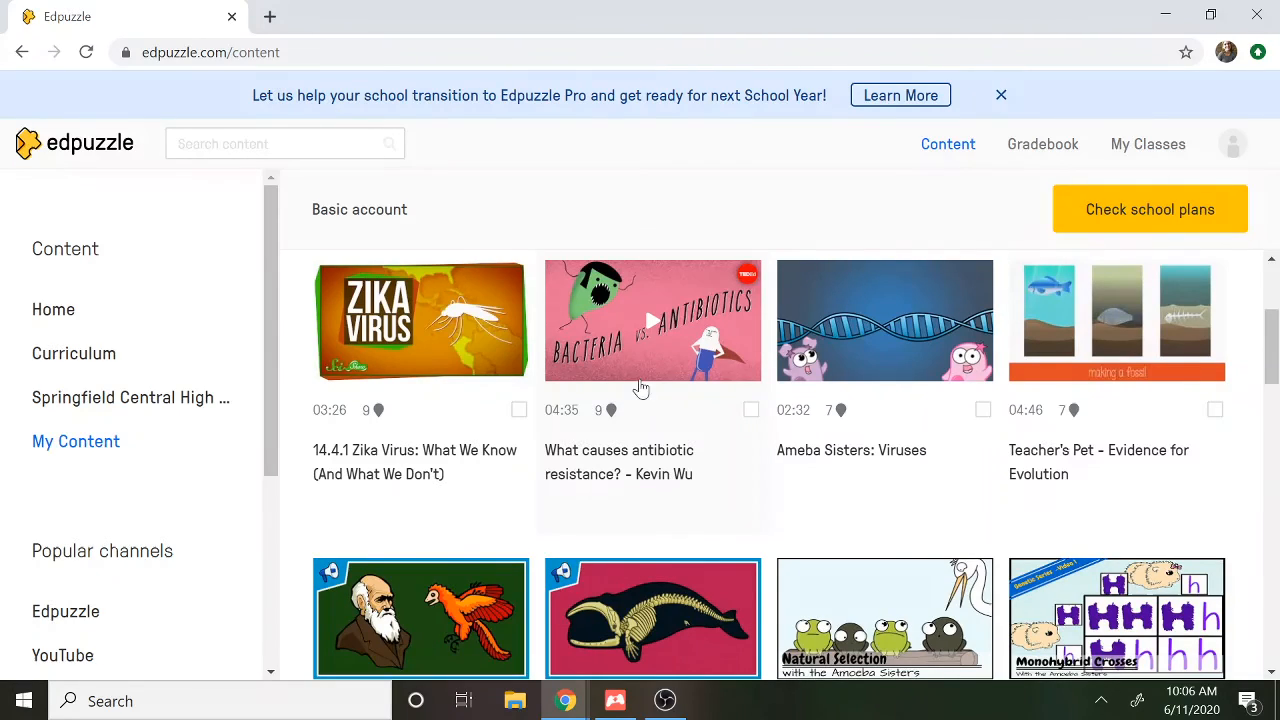
pyautogui.click(623, 456)
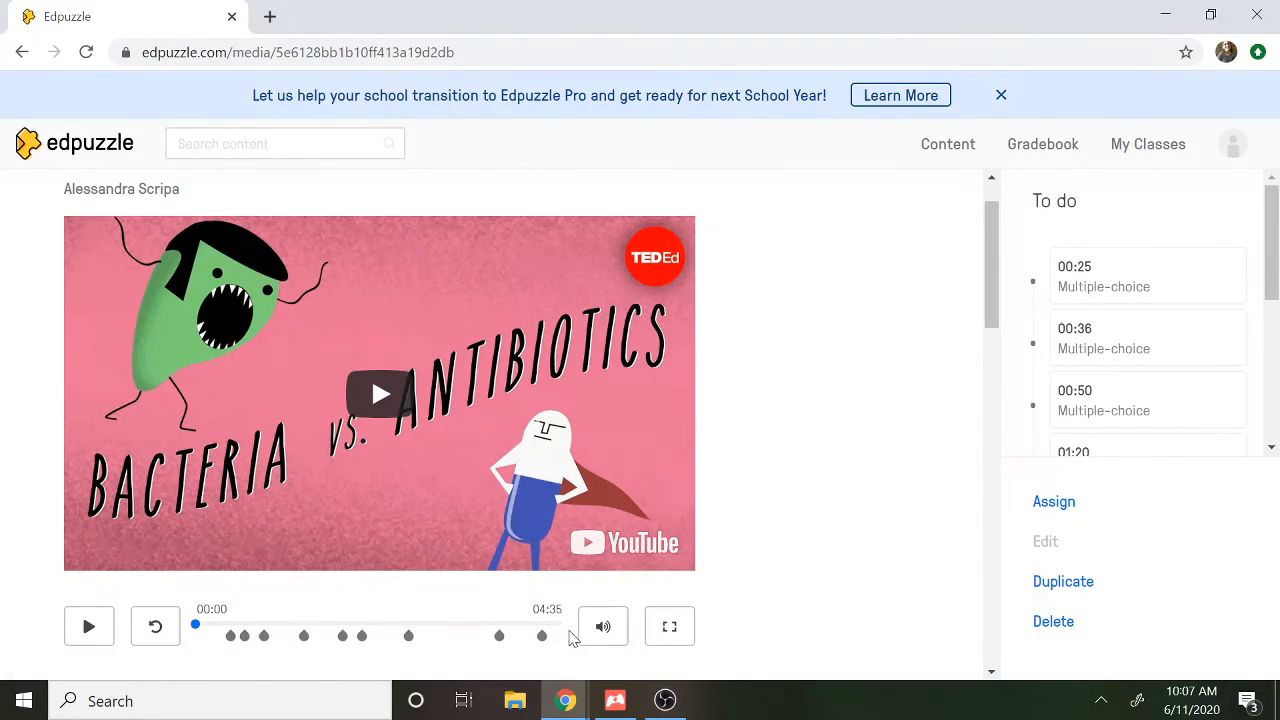
# Look through the antibiotic resistance video's assignment options, including the class list, Prevent Skipping and closed captions, and close them without assigning
pyautogui.click(1058, 506)
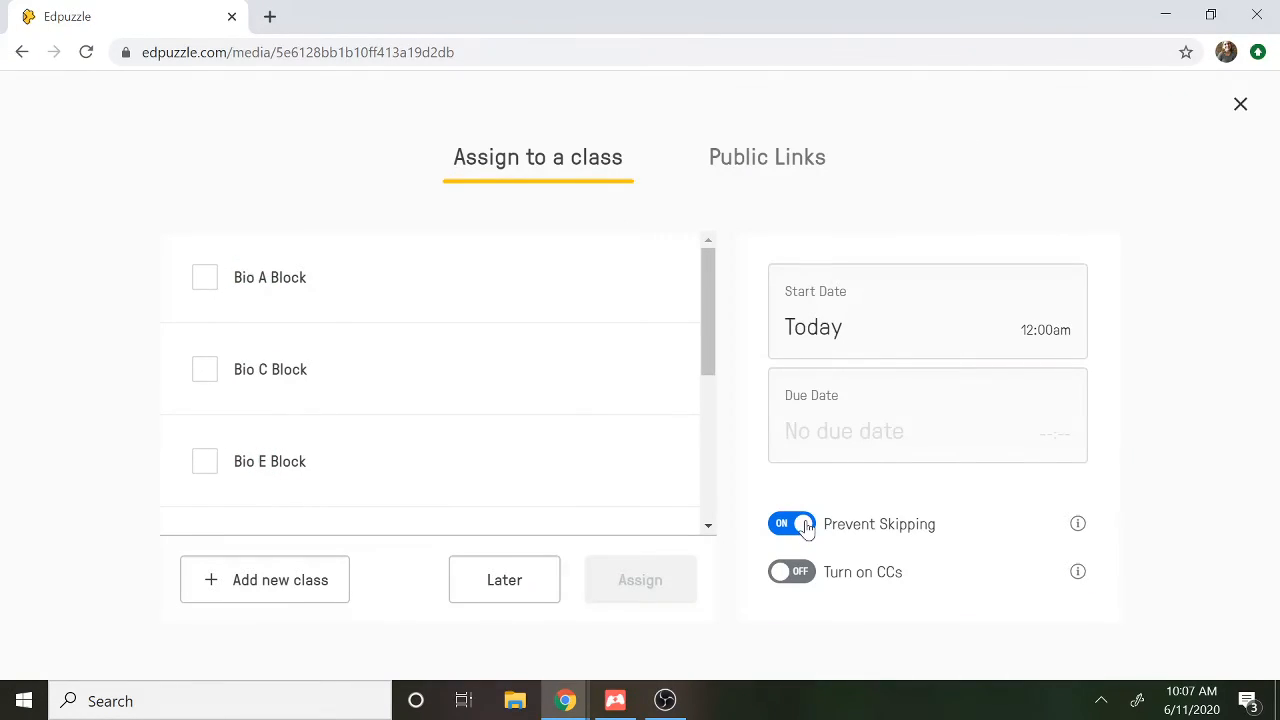
pyautogui.click(811, 574)
pyautogui.moveTo(714, 374); pyautogui.dragTo(709, 335)
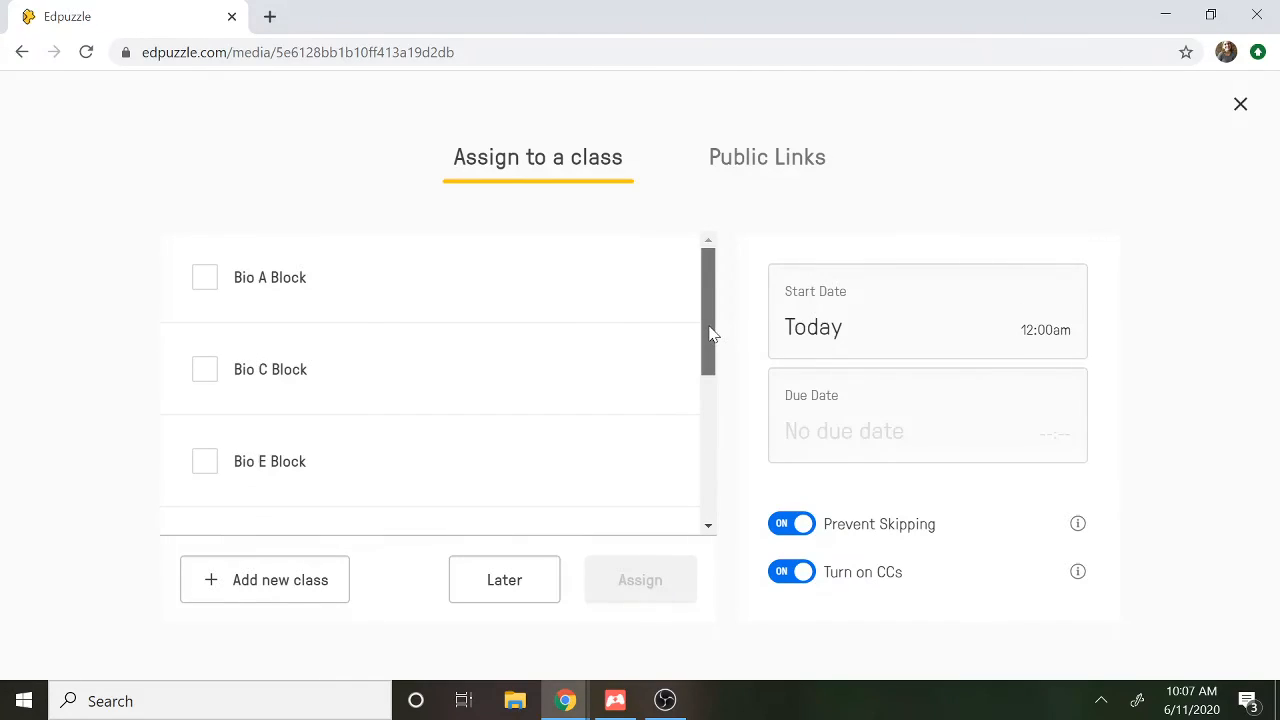
pyautogui.click(1241, 107)
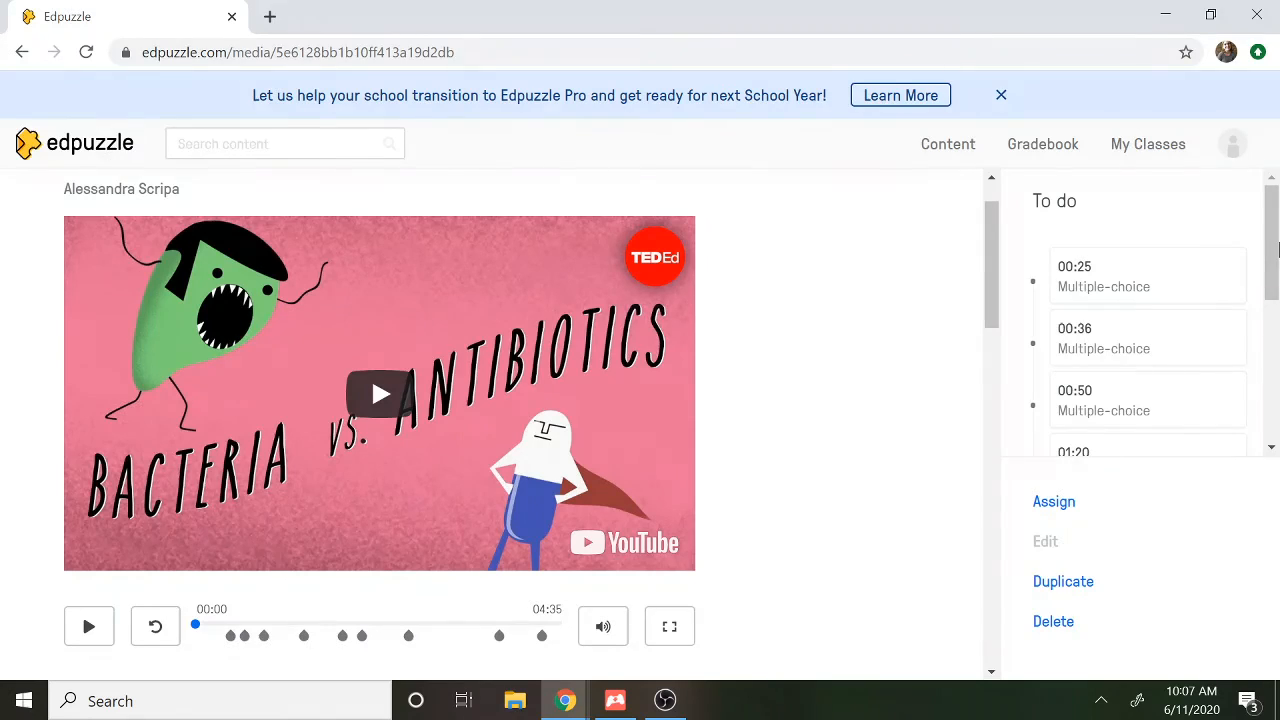
# Return to the content home page and look over the science videos shared in the school
pyautogui.doubleClick(1279, 218)
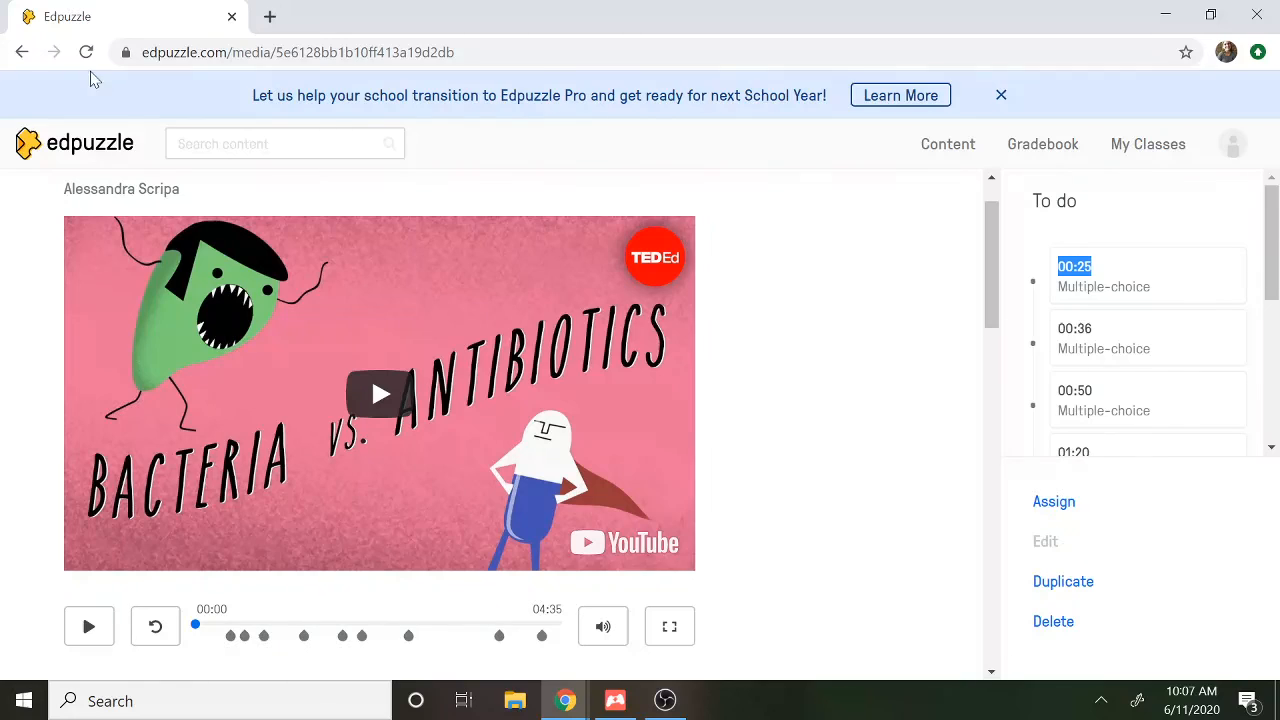
pyautogui.click(88, 152)
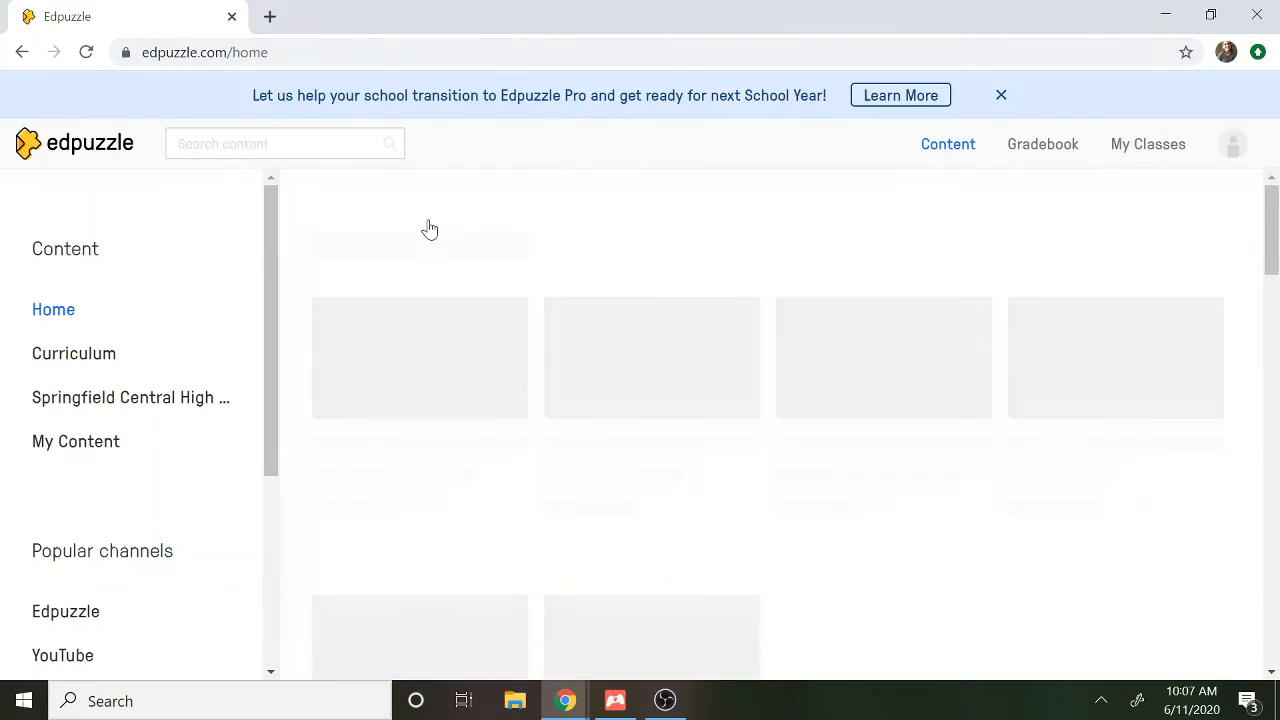
pyautogui.moveTo(1275, 230); pyautogui.dragTo(1250, 259)
pyautogui.moveTo(32, 397); pyautogui.dragTo(205, 399)
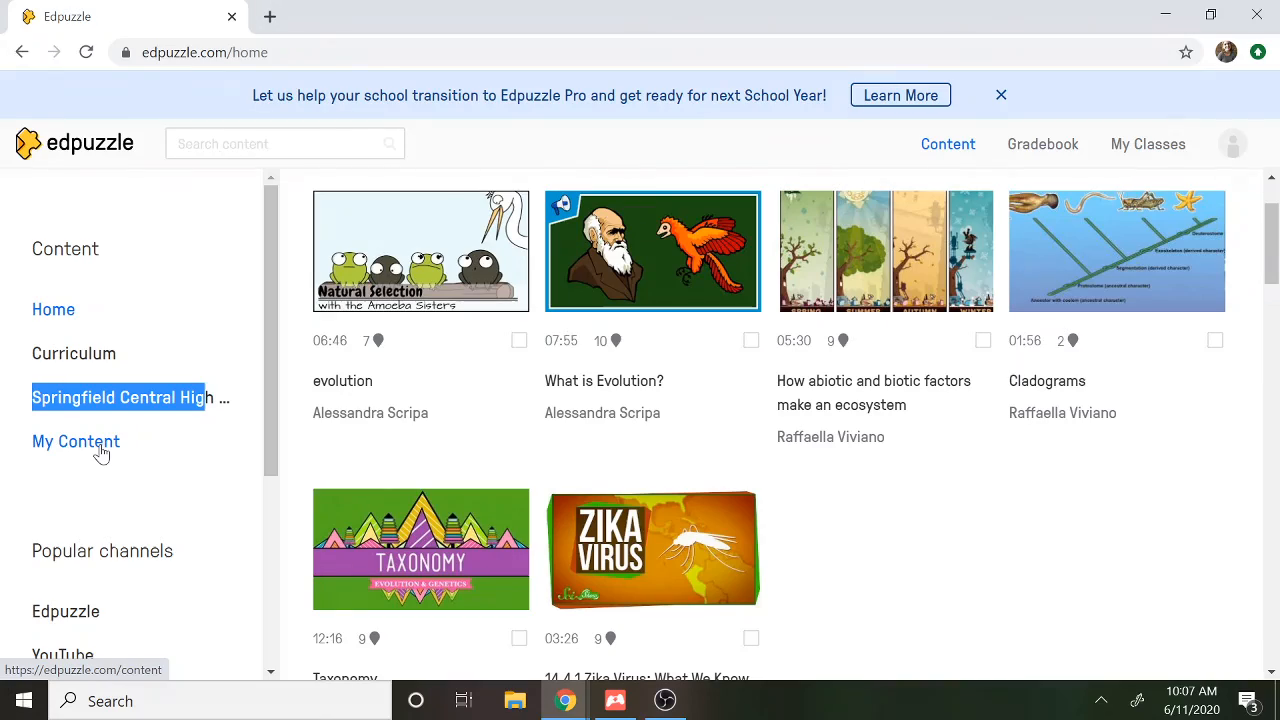
pyautogui.click(665, 700)
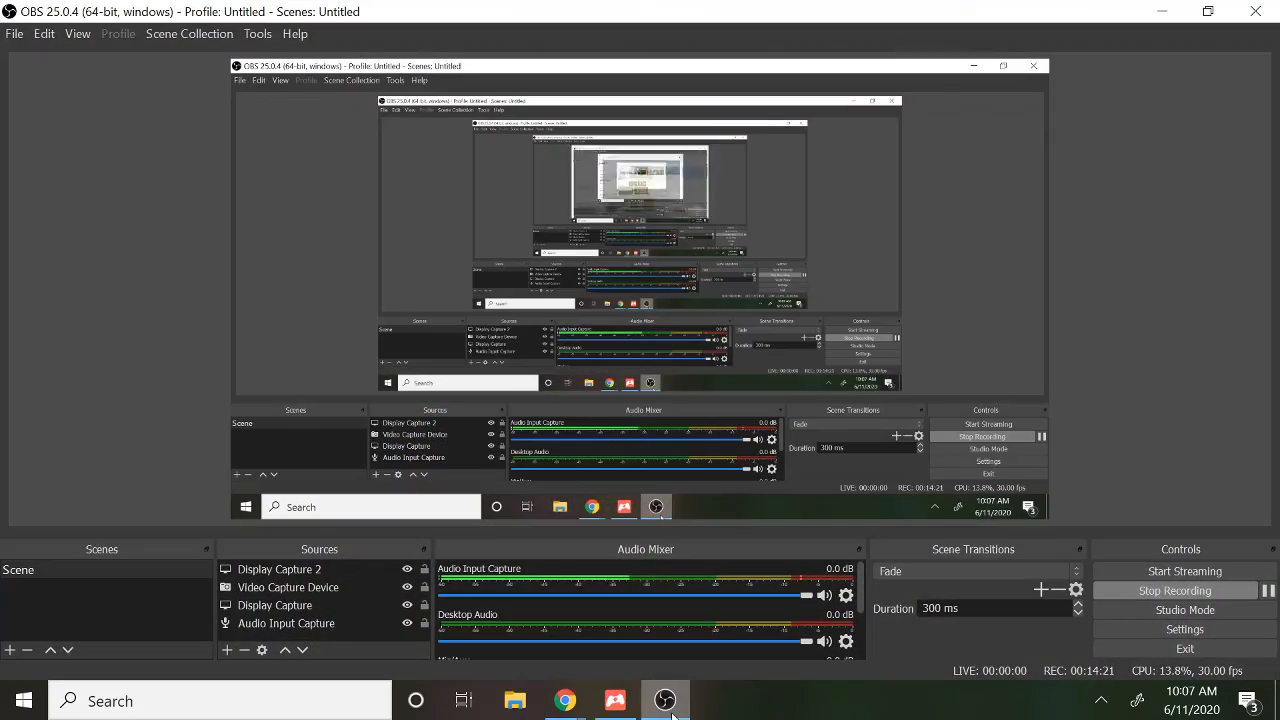